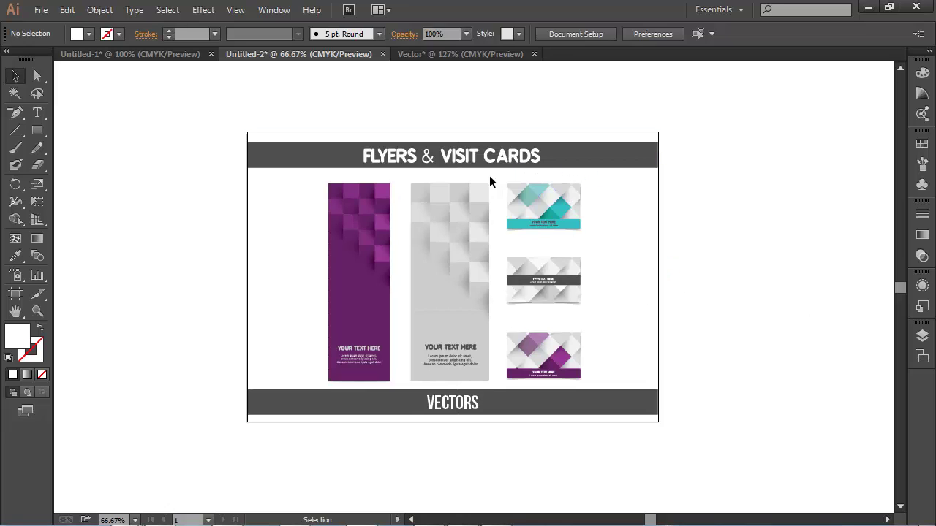
# Bring the Vector @ 127% document with the red, blue and gray swatches to the front.
pyautogui.click(470, 54)
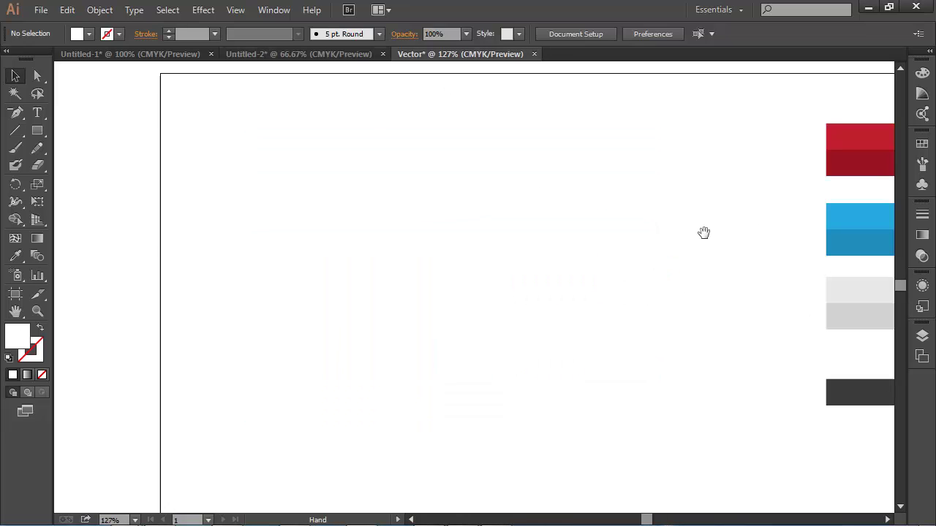
# Draw a square near the top of the Vector artboard.
pyautogui.moveTo(703, 233); pyautogui.dragTo(512, 215)
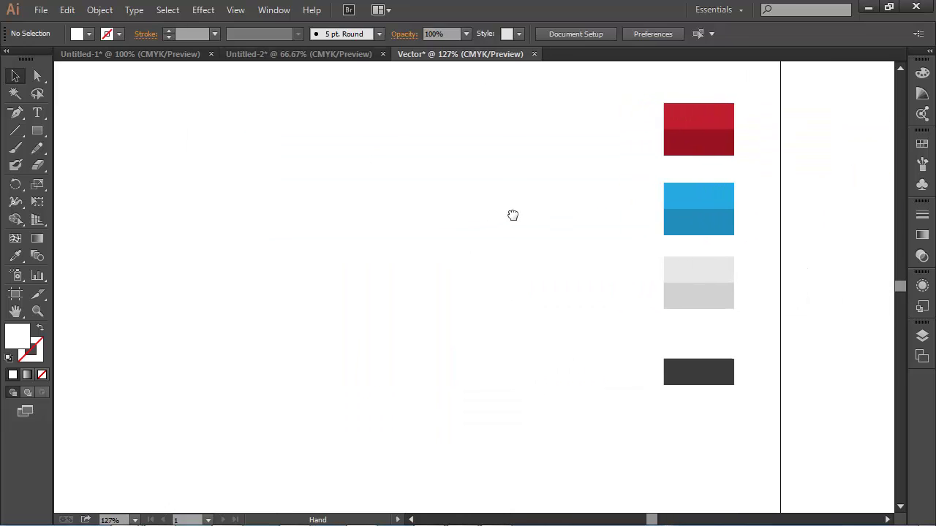
pyautogui.click(322, 55)
pyautogui.moveTo(574, 199); pyautogui.dragTo(767, 166)
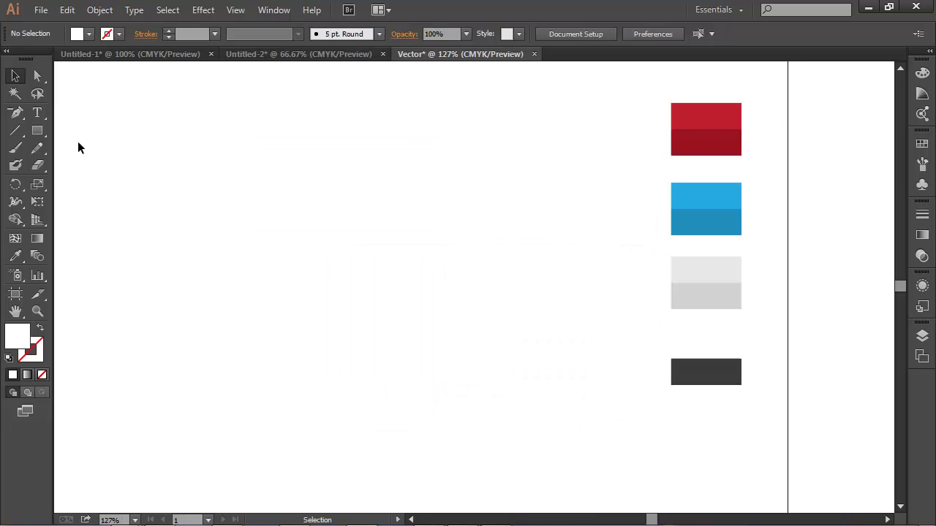
pyautogui.click(38, 130)
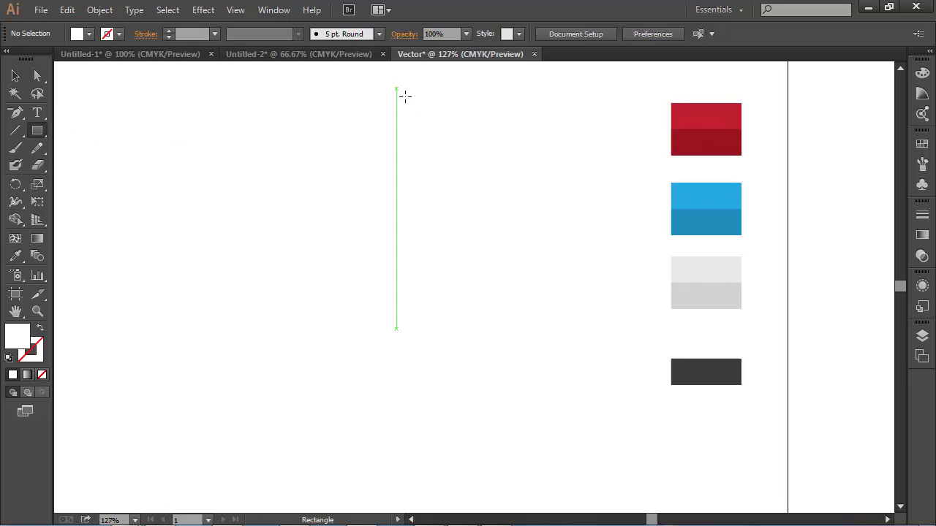
pyautogui.moveTo(378, 83); pyautogui.dragTo(457, 160)
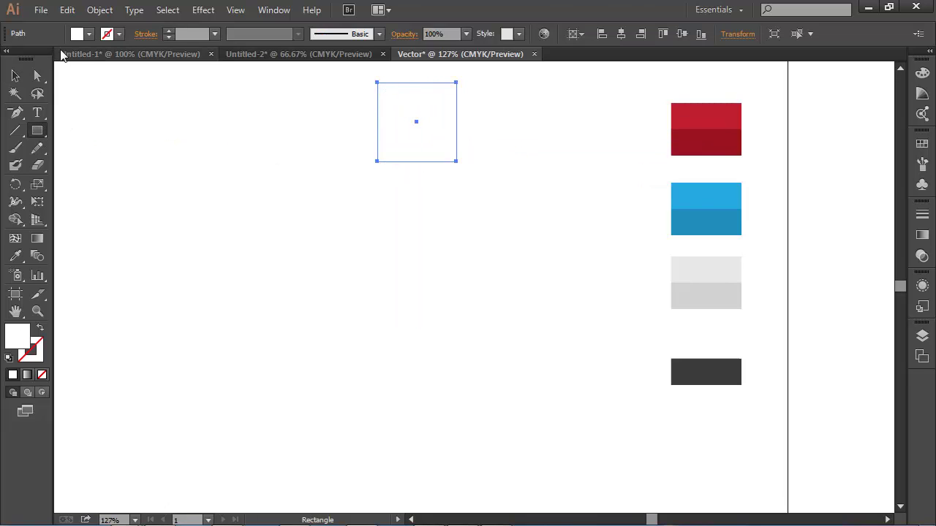
# Fill the square with the red swatch colour and duplicate it directly below.
pyautogui.click(37, 148)
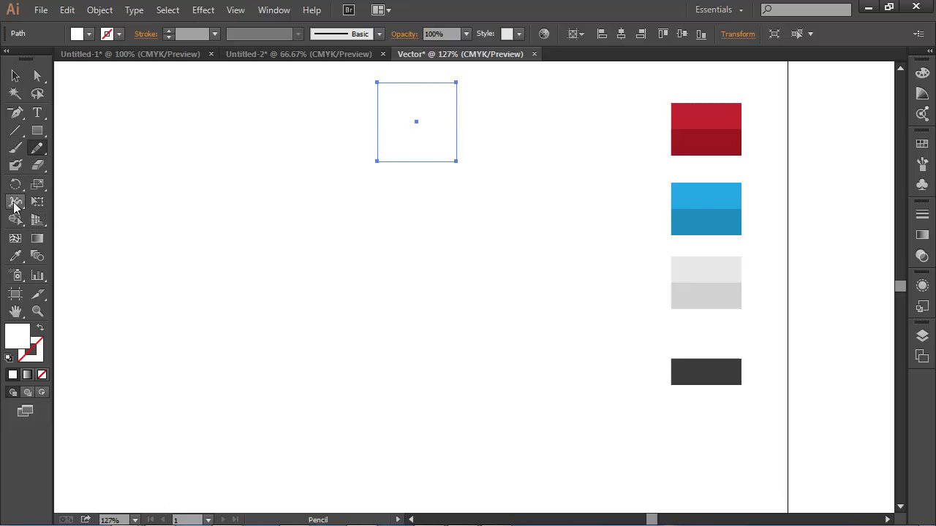
pyautogui.click(16, 255)
pyautogui.click(708, 123)
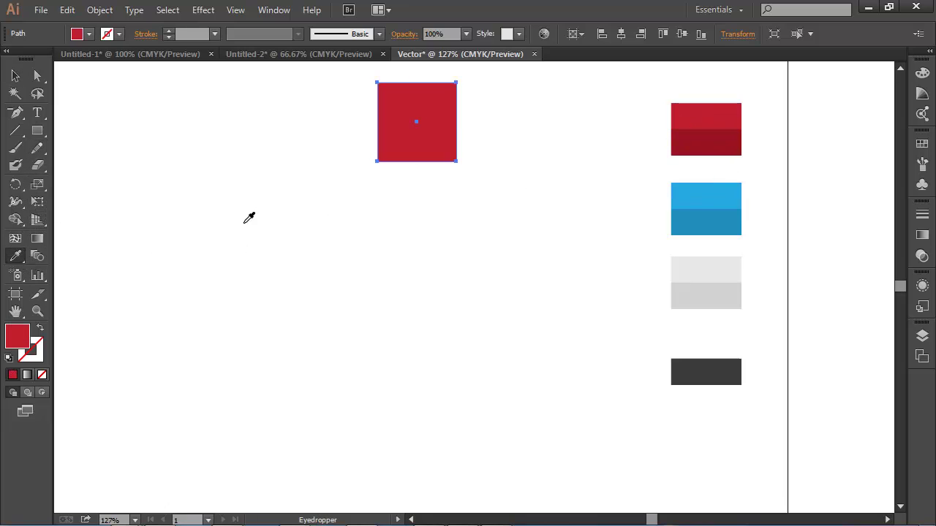
pyautogui.click(15, 76)
pyautogui.hscroll(-2, 543, 215)
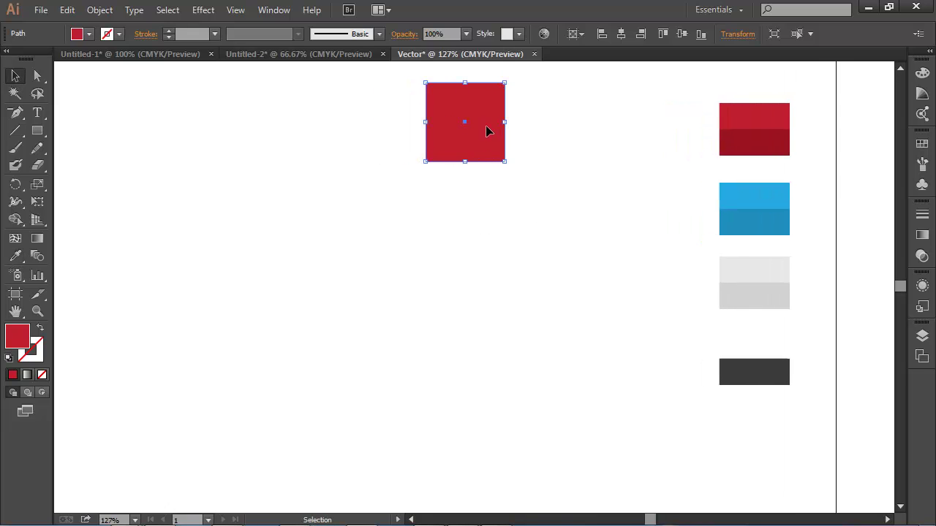
pyautogui.moveTo(486, 126); pyautogui.dragTo(486, 205)
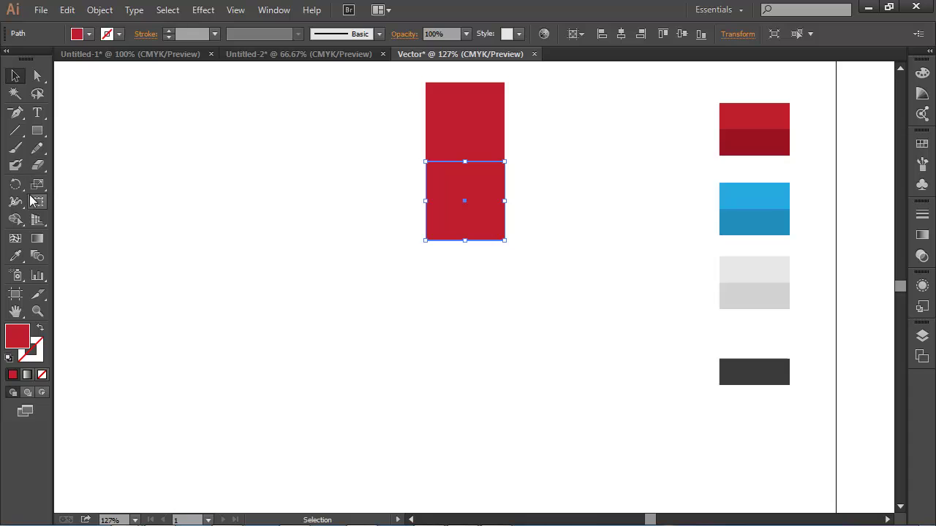
# Colour the lower square dark red and copy the red pair straight down.
pyautogui.click(15, 256)
pyautogui.click(758, 145)
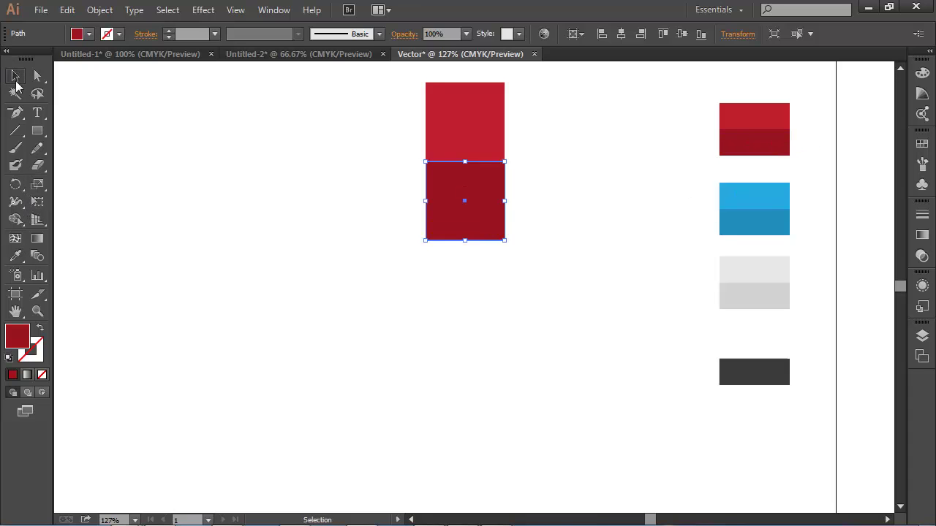
pyautogui.click(15, 76)
pyautogui.moveTo(492, 124); pyautogui.dragTo(372, 199)
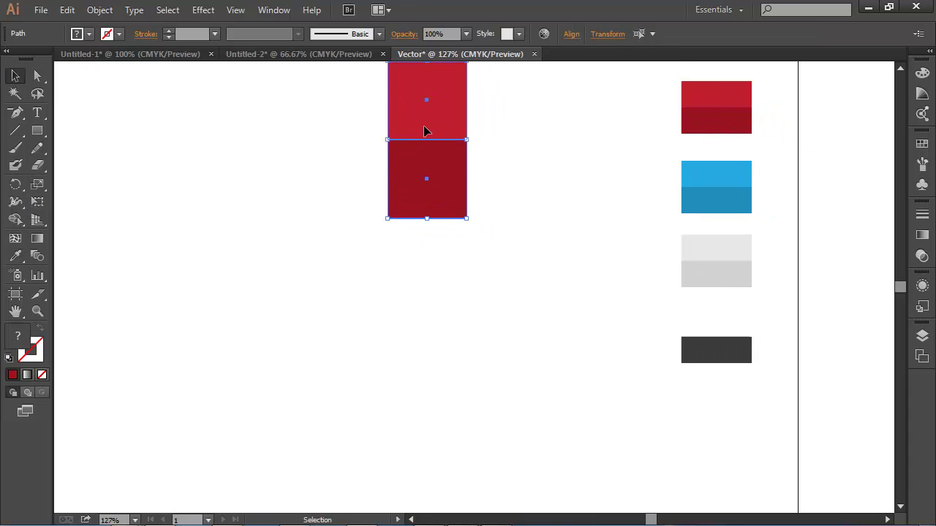
pyautogui.moveTo(434, 130); pyautogui.dragTo(445, 275)
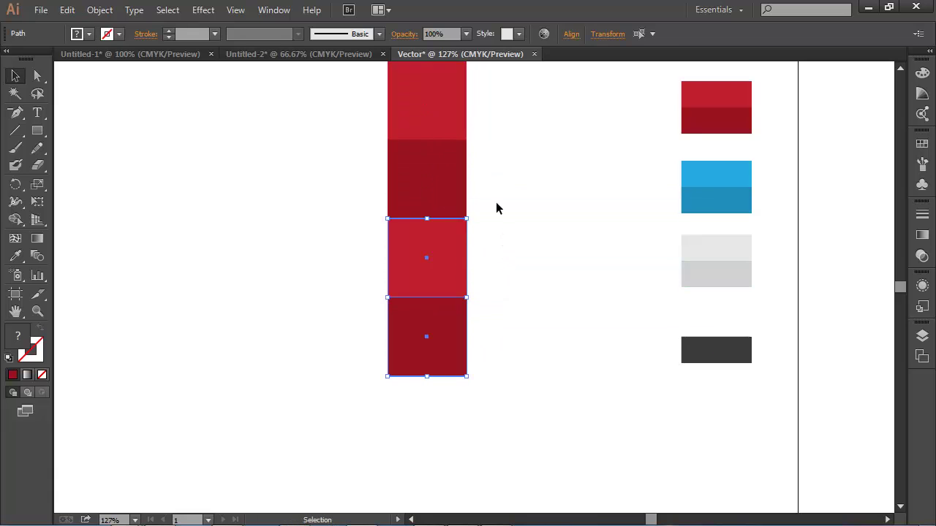
# Add a third red pair below to complete the six-square column.
pyautogui.hotkey('ctrl', '1')
pyautogui.moveTo(494, 367); pyautogui.dragTo(502, 319)
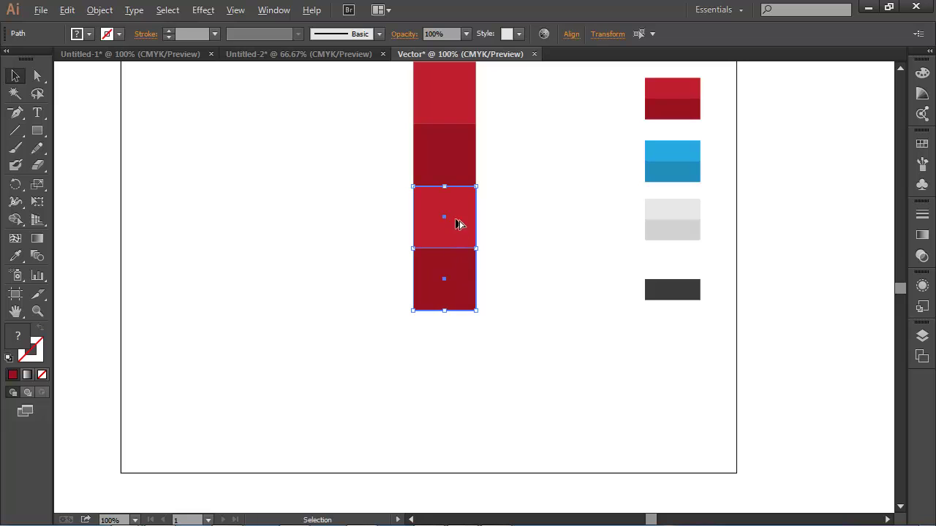
pyautogui.moveTo(456, 223); pyautogui.dragTo(453, 347)
pyautogui.click(520, 334)
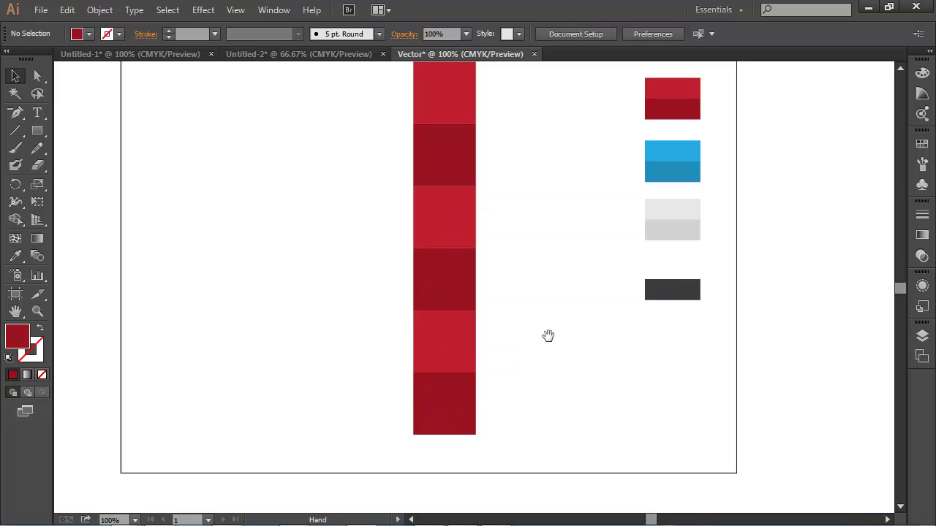
pyautogui.moveTo(555, 269)
pyautogui.mouseDown()
pyautogui.moveTo(565, 350)
pyautogui.moveTo(573, 336)
pyautogui.mouseUp()
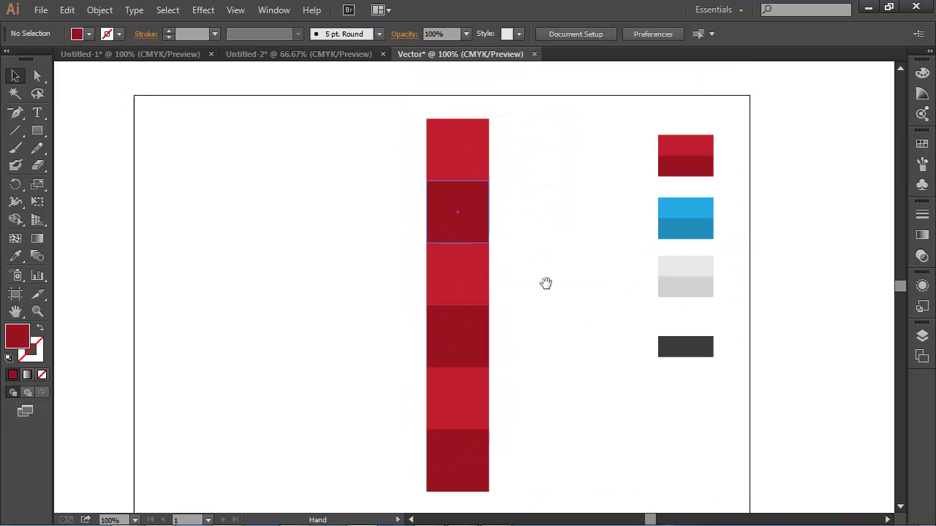
pyautogui.moveTo(546, 283); pyautogui.dragTo(425, 263)
pyautogui.click(520, 341)
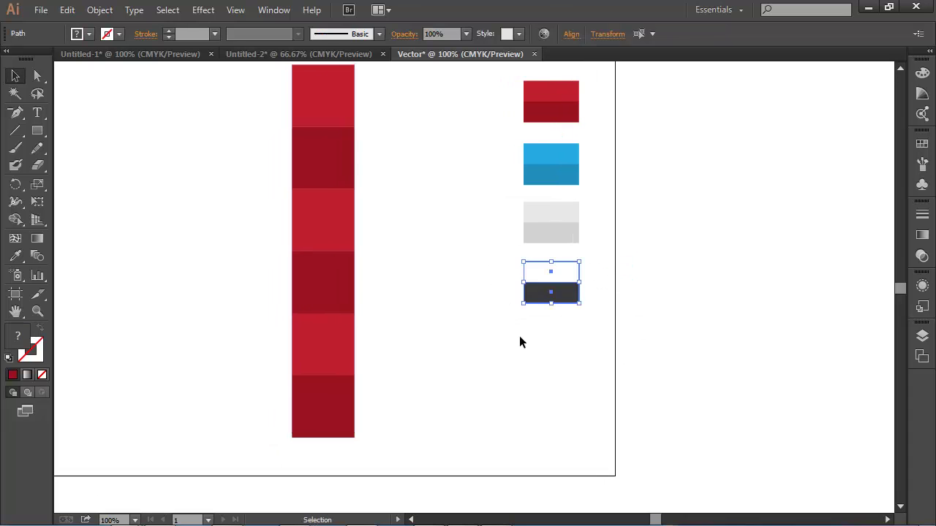
pyautogui.moveTo(520, 341)
pyautogui.mouseDown()
pyautogui.moveTo(440, 232)
pyautogui.moveTo(574, 305)
pyautogui.mouseUp()
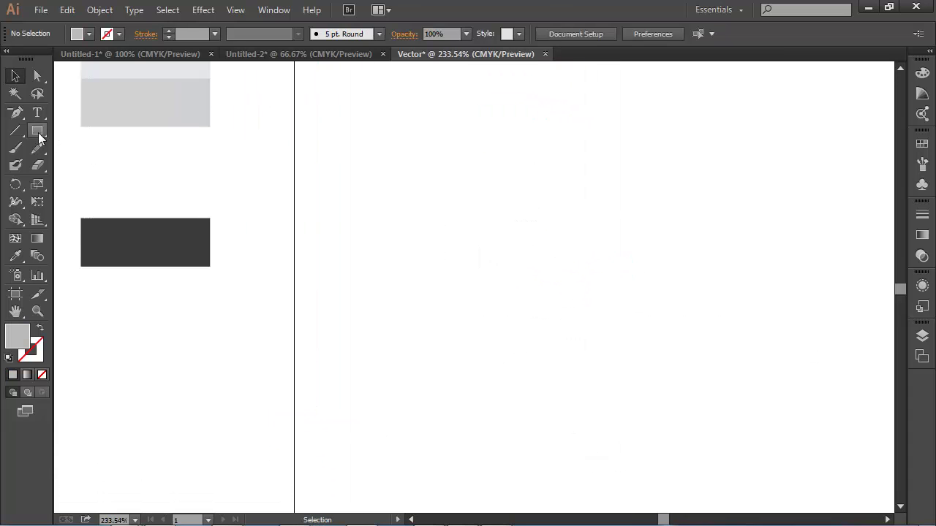
# Draw a small fully rounded dark pill shape beside the dark swatch.
pyautogui.moveTo(40, 139)
pyautogui.mouseDown()
pyautogui.moveTo(79, 154)
pyautogui.moveTo(92, 184)
pyautogui.moveTo(81, 149)
pyautogui.mouseUp()
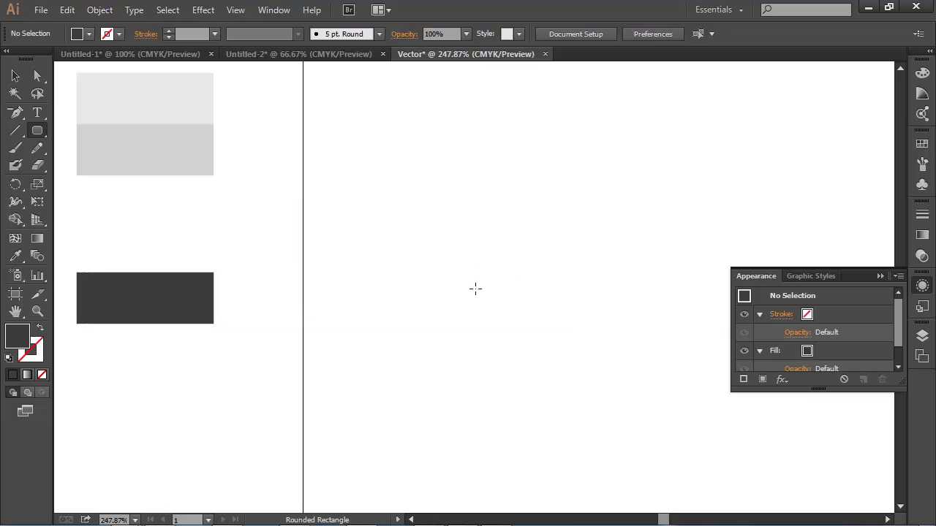
pyautogui.moveTo(450, 275); pyautogui.dragTo(571, 328)
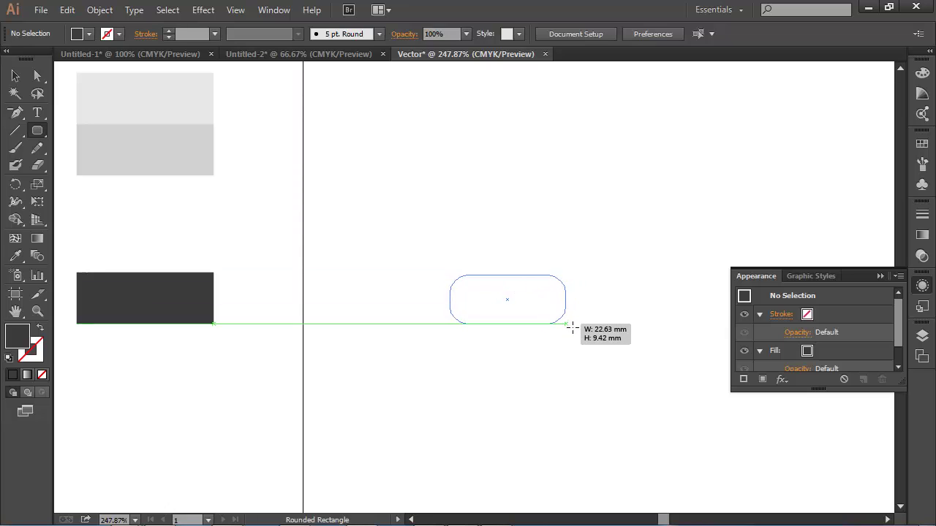
pyautogui.press('Up')
pyautogui.press('Up')
pyautogui.press('Up')
pyautogui.moveTo(571, 328)
pyautogui.mouseDown()
pyautogui.moveTo(527, 317)
pyautogui.moveTo(511, 297)
pyautogui.mouseUp()
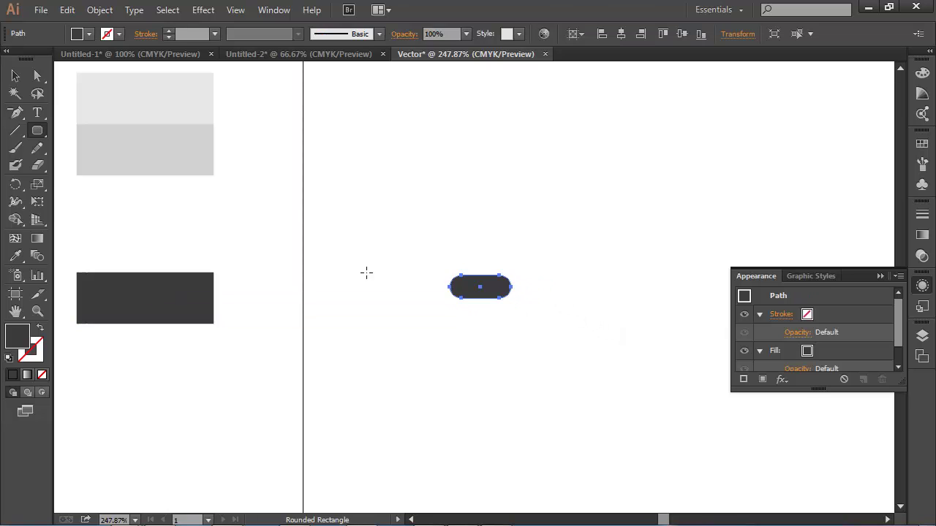
pyautogui.moveTo(366, 272); pyautogui.dragTo(318, 293)
# Draw a large dark rounded rectangle and stretch it taller into a square.
pyautogui.moveTo(37, 130)
pyautogui.mouseDown()
pyautogui.moveTo(109, 177)
pyautogui.moveTo(153, 148)
pyautogui.mouseUp()
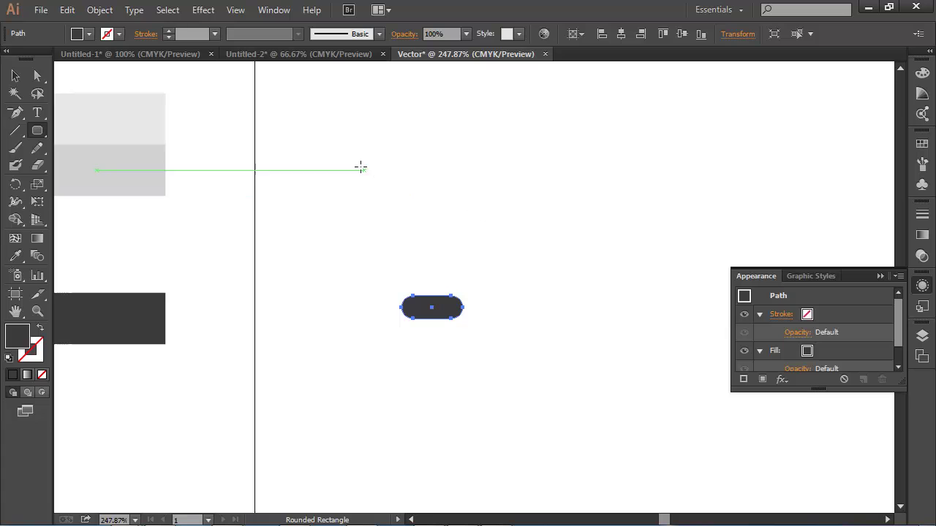
pyautogui.moveTo(354, 152); pyautogui.dragTo(674, 393)
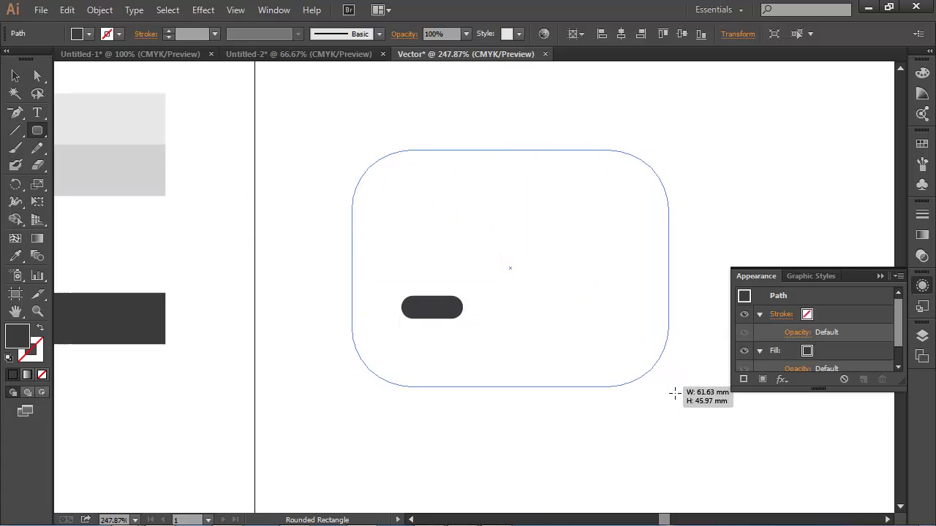
pyautogui.moveTo(675, 393); pyautogui.dragTo(720, 427)
pyautogui.press('v')
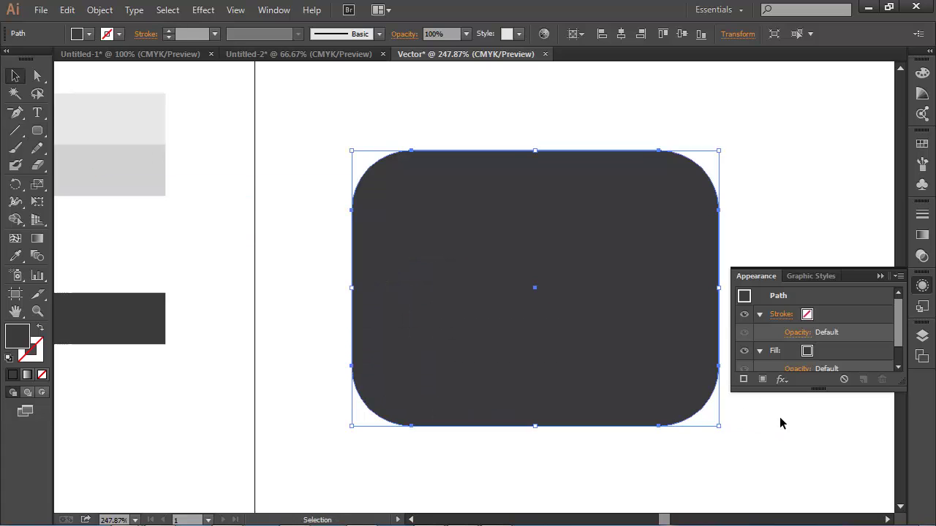
pyautogui.moveTo(649, 443); pyautogui.dragTo(600, 351)
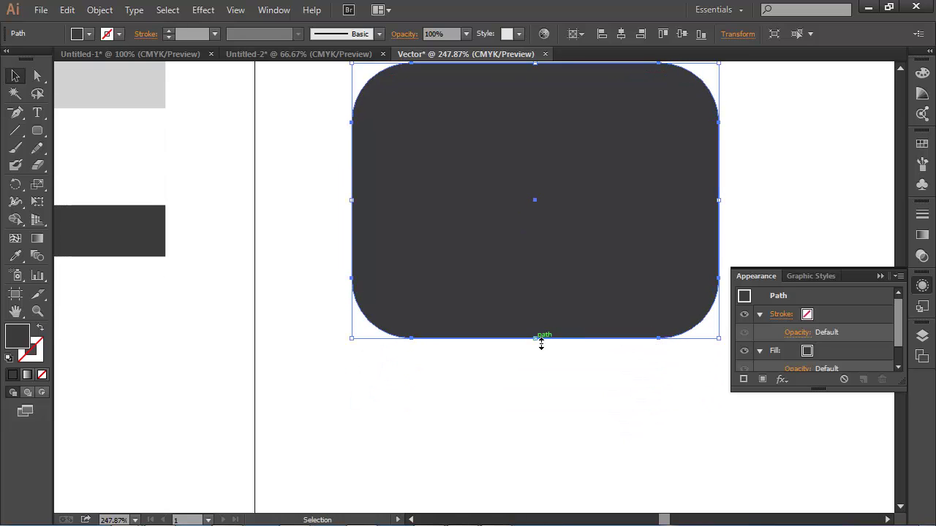
pyautogui.moveTo(538, 338); pyautogui.dragTo(539, 410)
pyautogui.moveTo(632, 414); pyautogui.dragTo(569, 440)
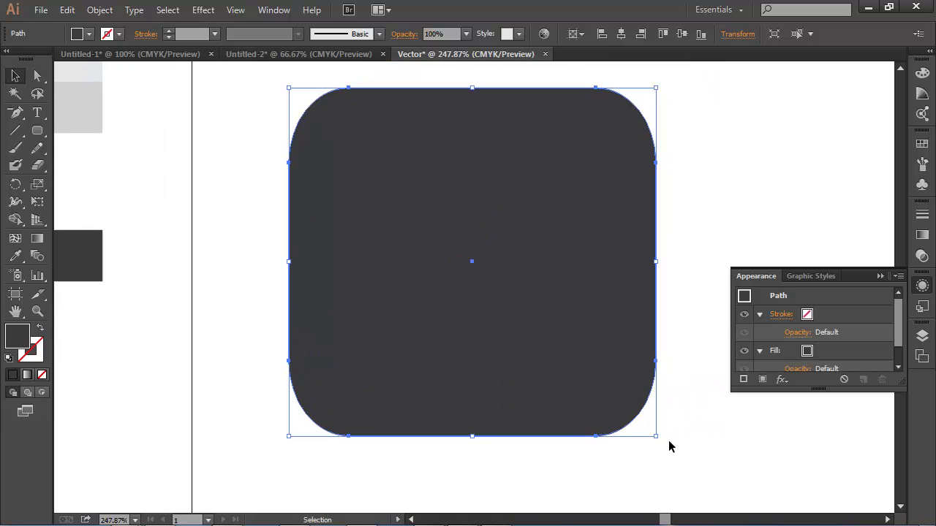
# Rotate the rounded square 45° into a diamond and nudge it into place.
pyautogui.moveTo(668, 446); pyautogui.dragTo(717, 303)
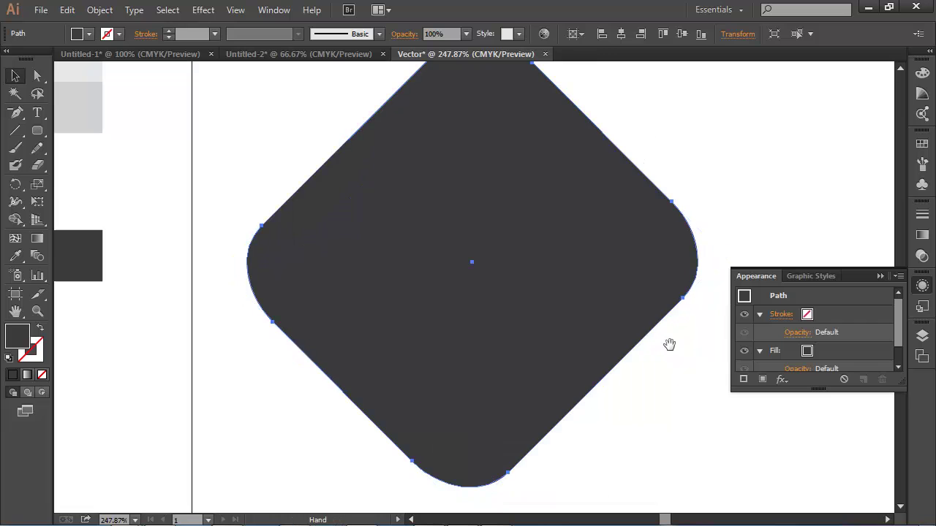
pyautogui.moveTo(652, 310); pyautogui.dragTo(683, 387)
pyautogui.moveTo(628, 354); pyautogui.dragTo(620, 336)
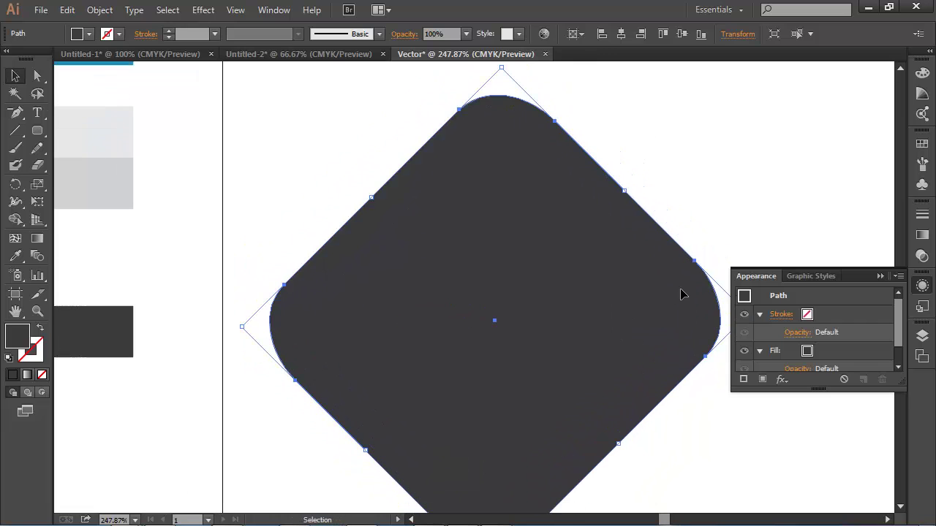
pyautogui.moveTo(681, 295); pyautogui.dragTo(618, 258)
# Delete two bottom anchor points to flatten the shape, then move it with the tab.
pyautogui.click(16, 114)
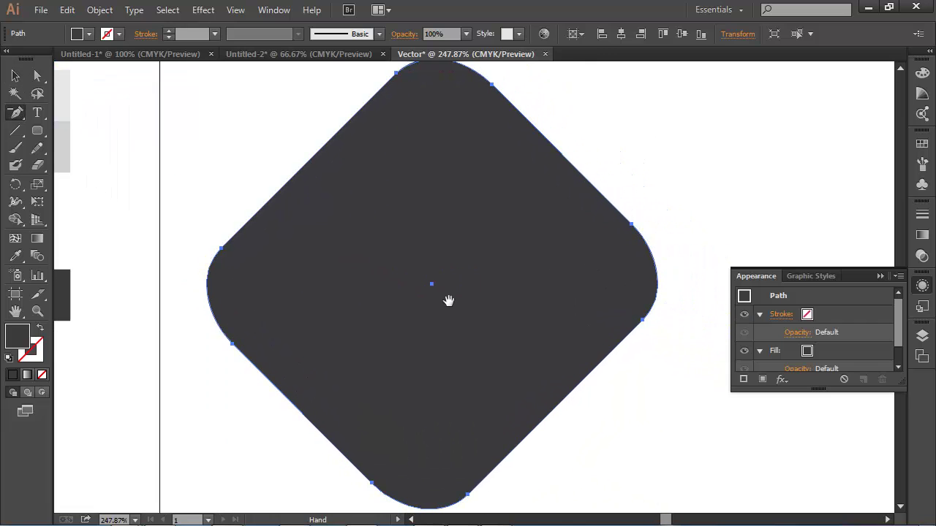
pyautogui.moveTo(439, 281); pyautogui.dragTo(473, 146)
pyautogui.click(504, 367)
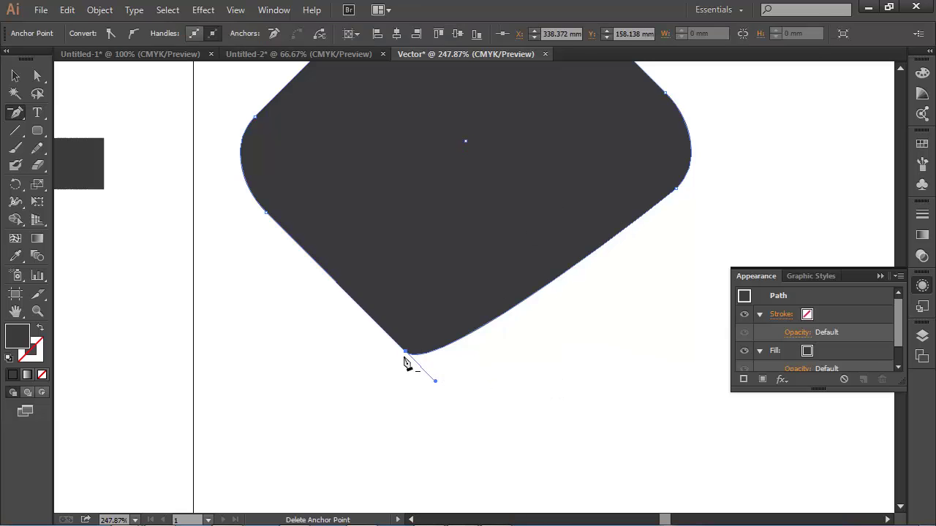
pyautogui.click(405, 354)
pyautogui.click(18, 76)
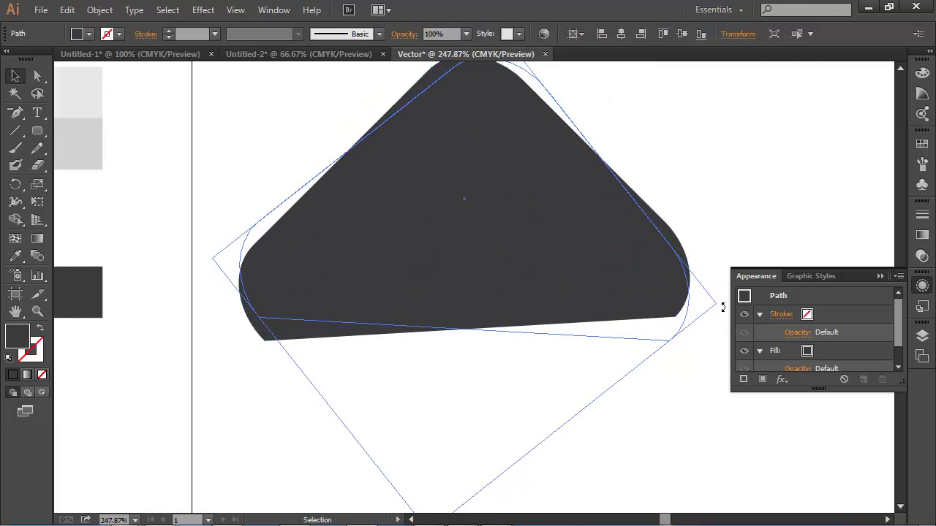
pyautogui.moveTo(537, 363); pyautogui.dragTo(399, 293)
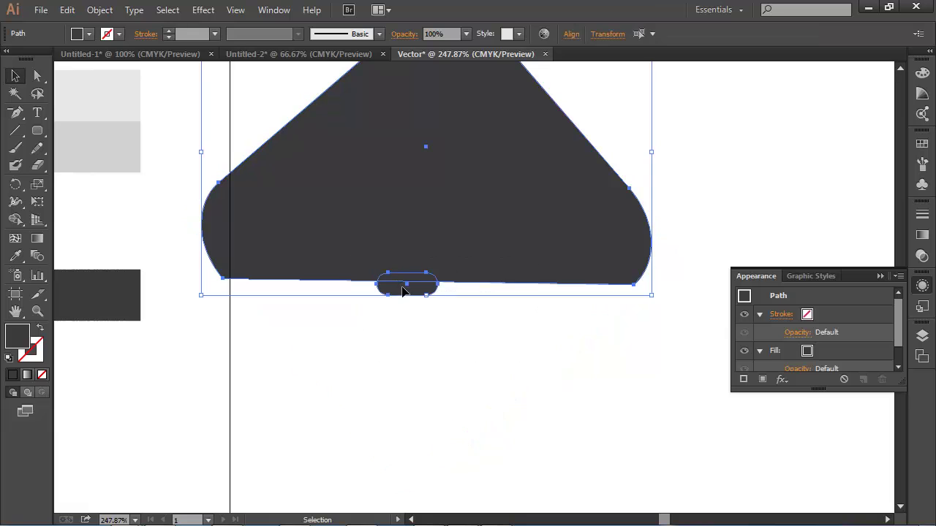
pyautogui.moveTo(434, 222); pyautogui.dragTo(546, 244)
pyautogui.click(642, 420)
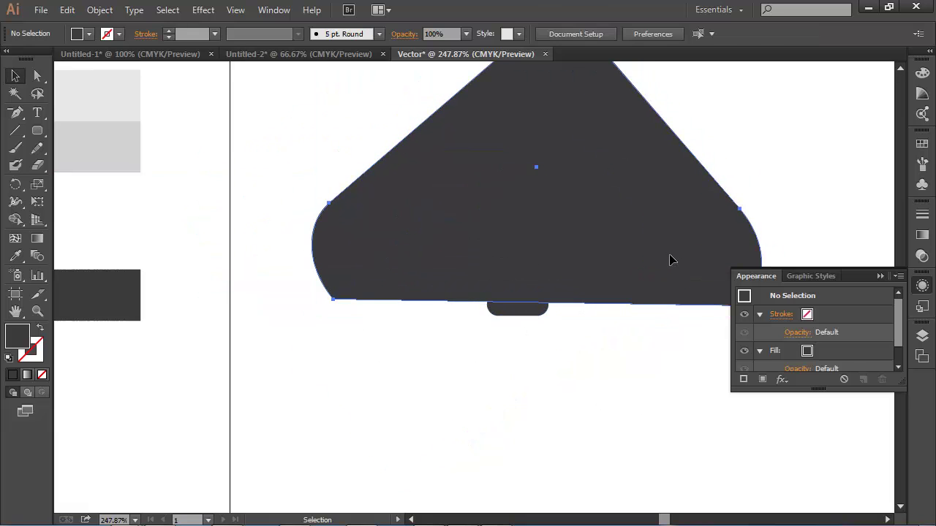
# Fill the large flattened shape with white.
pyautogui.click(671, 260)
pyautogui.moveTo(361, 142); pyautogui.dragTo(288, 192)
pyautogui.click(87, 35)
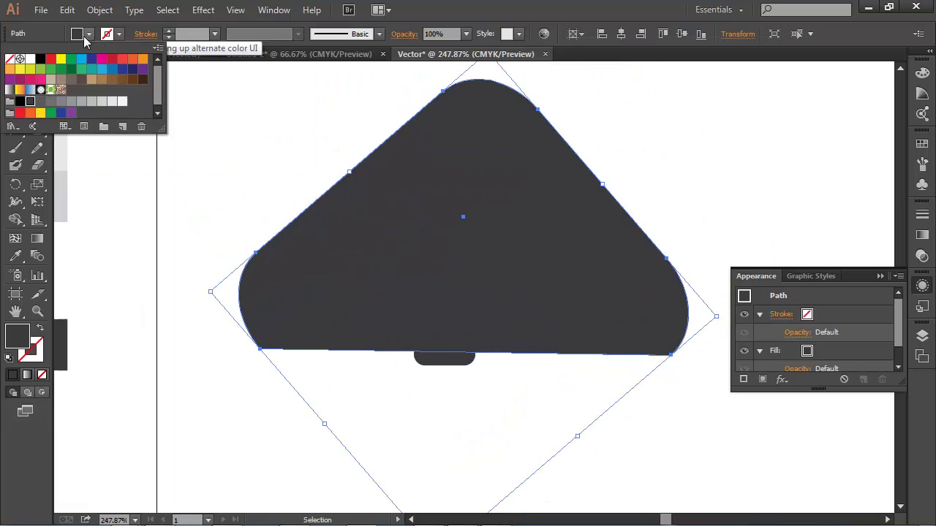
pyautogui.click(30, 58)
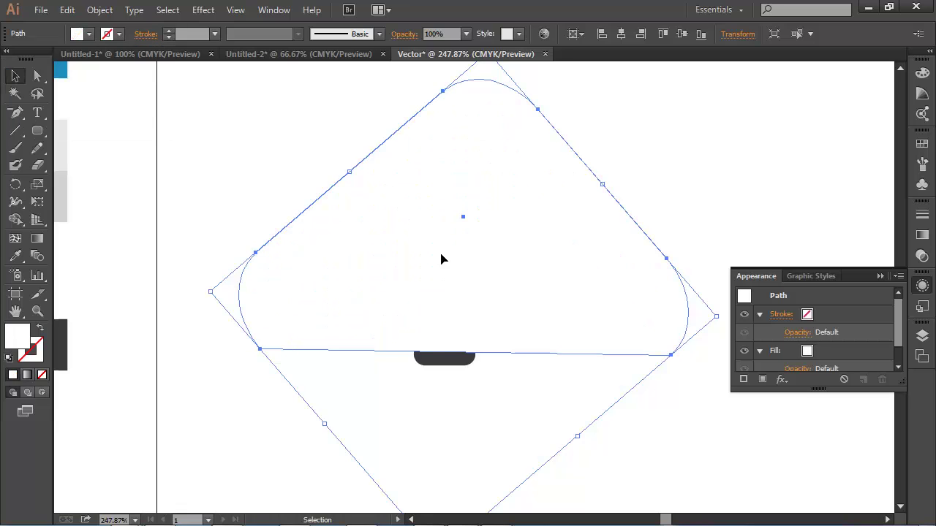
# Bring the dark tab to the front, centre it under the shape, and select both.
pyautogui.click(449, 359)
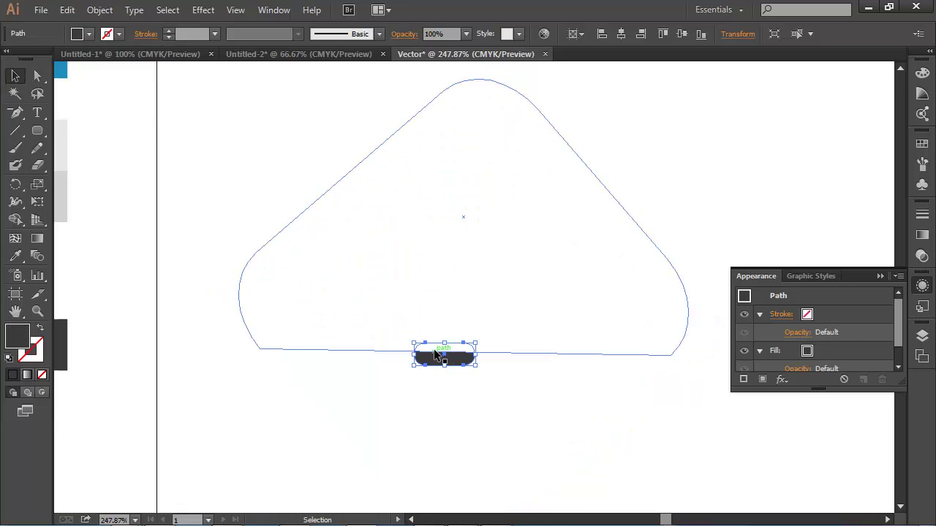
pyautogui.hotkey('ctrl', 'shift', ']')
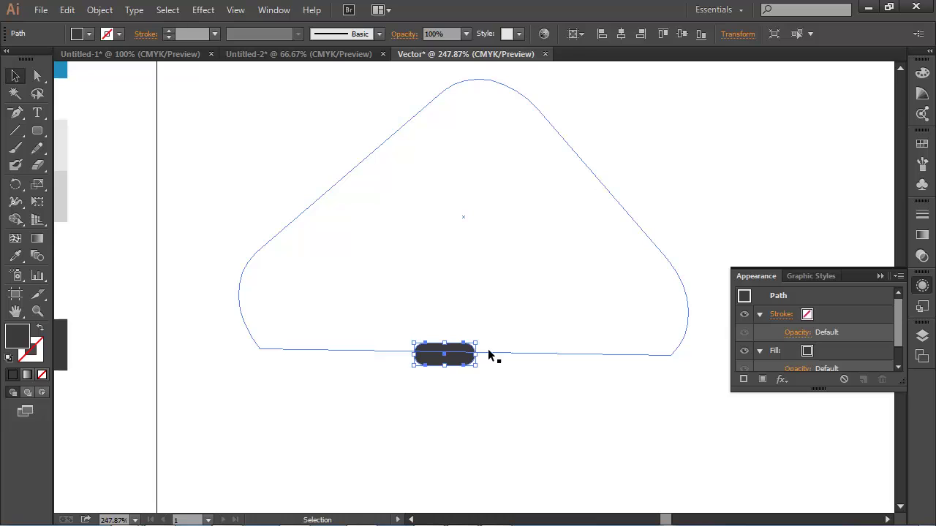
pyautogui.moveTo(455, 368); pyautogui.dragTo(477, 369)
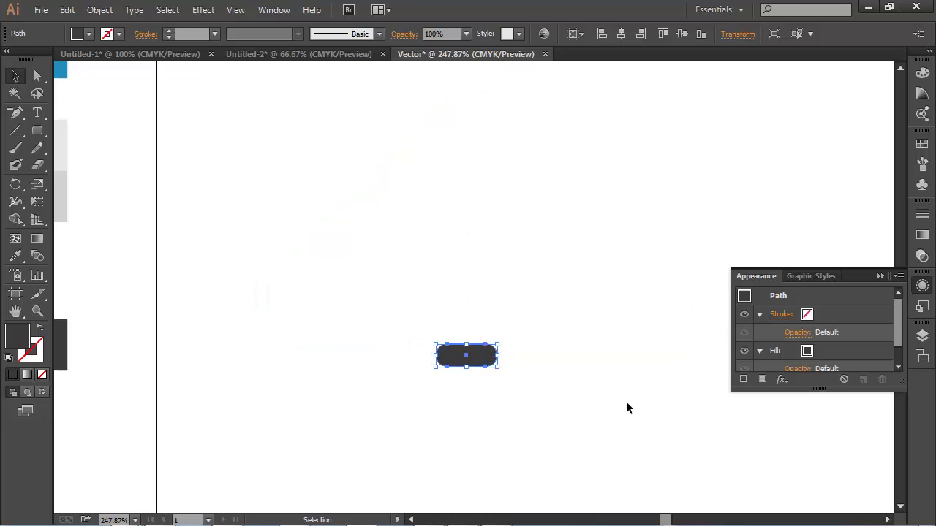
pyautogui.moveTo(618, 410)
pyautogui.mouseDown()
pyautogui.moveTo(385, 274)
pyautogui.moveTo(329, 133)
pyautogui.mouseUp()
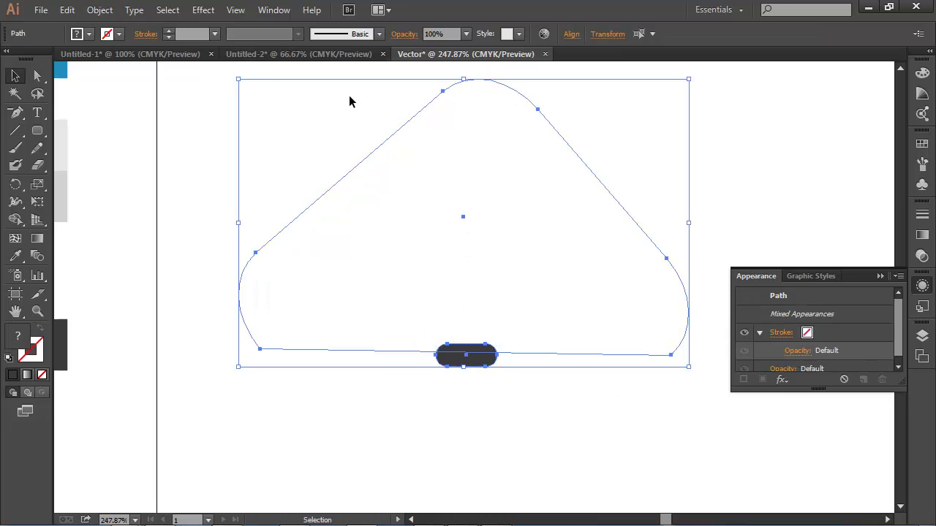
# Blend the white shape into the dark tab and nudge the tab slightly down.
pyautogui.click(99, 10)
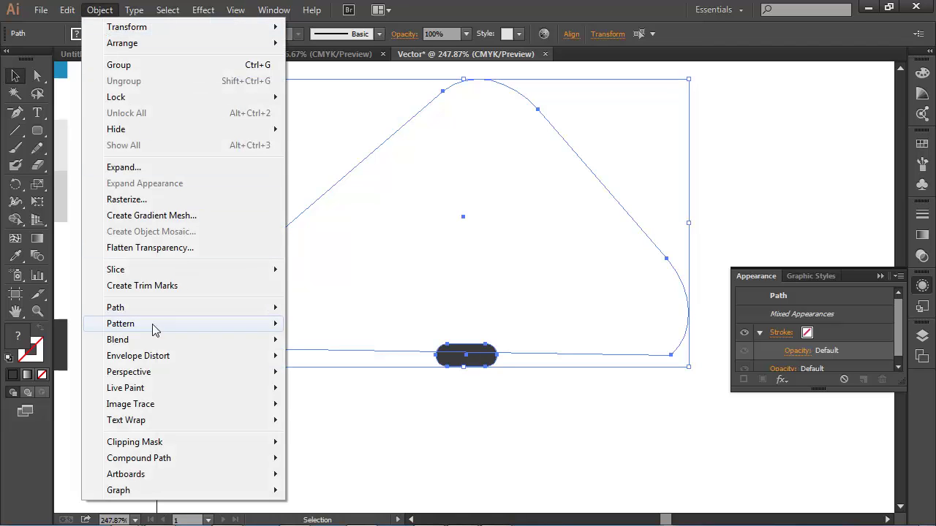
pyautogui.moveTo(118, 341)
pyautogui.click(366, 340)
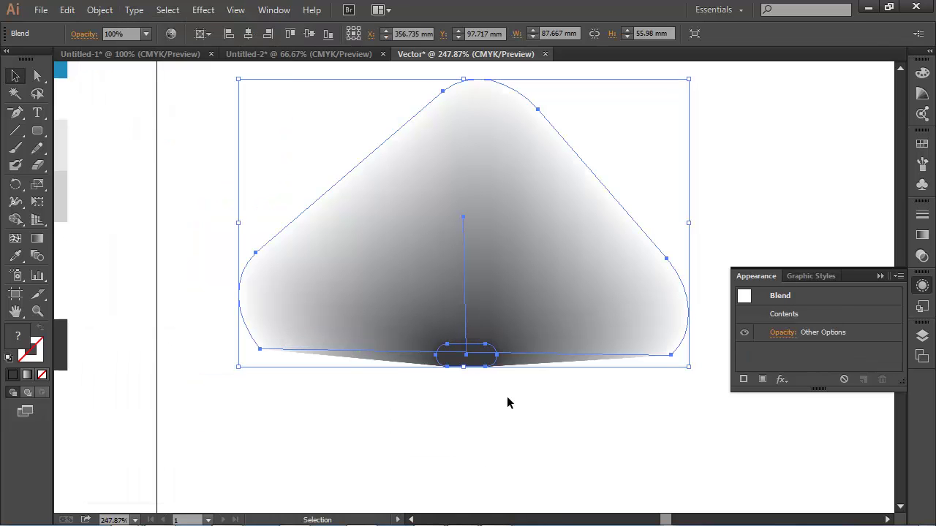
pyautogui.click(677, 434)
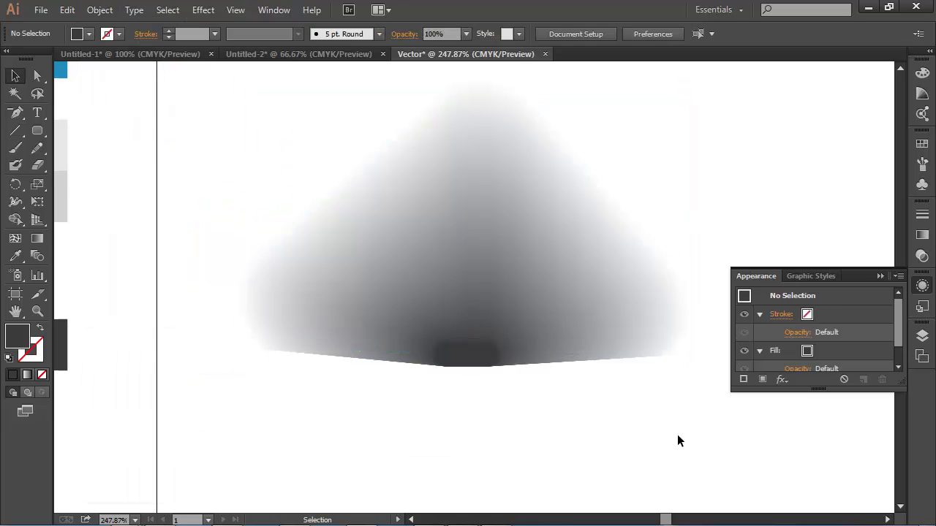
pyautogui.click(475, 365)
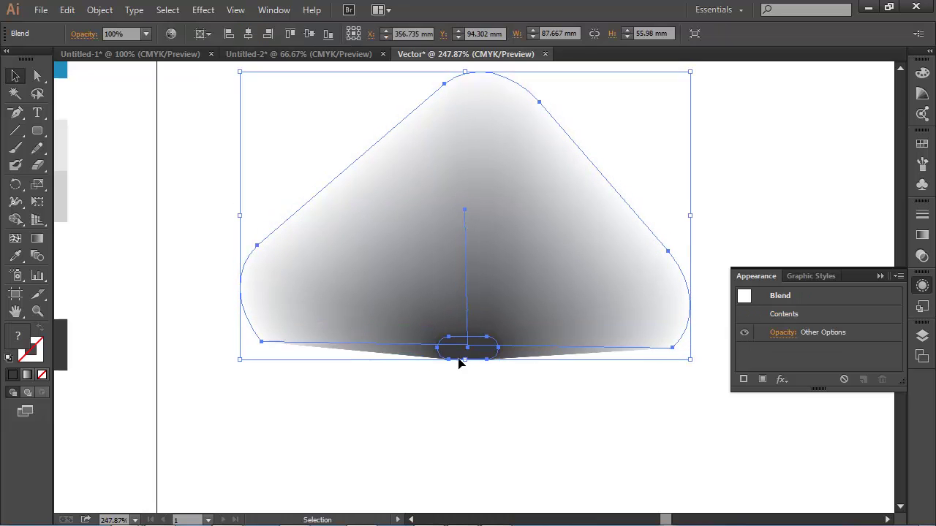
pyautogui.doubleClick(475, 362)
pyautogui.moveTo(475, 364); pyautogui.dragTo(474, 373)
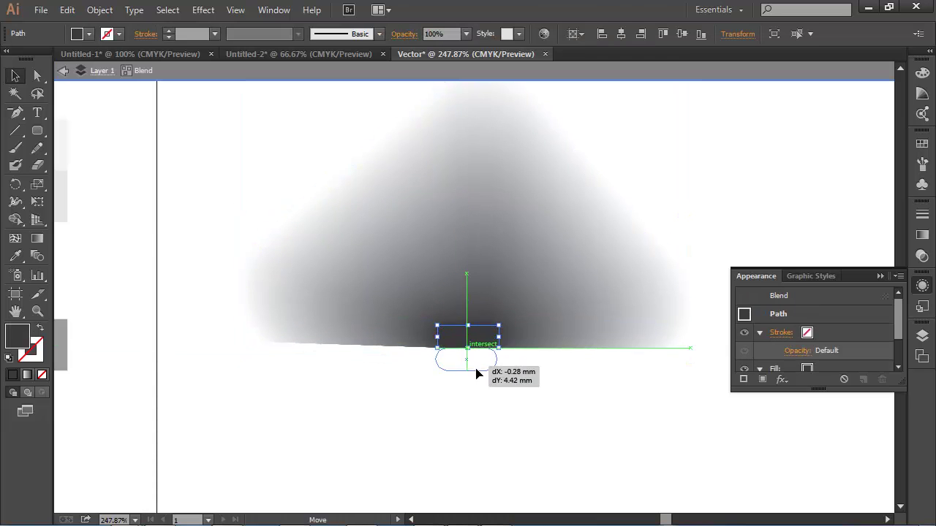
# Darken the tab's black from 90% to 94% using the CMYK sliders.
pyautogui.click(88, 34)
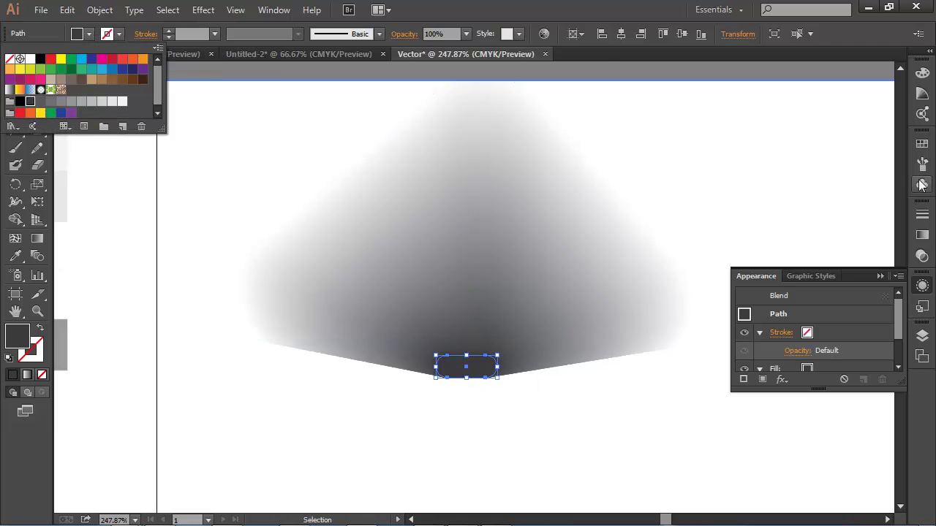
pyautogui.click(923, 149)
pyautogui.click(922, 144)
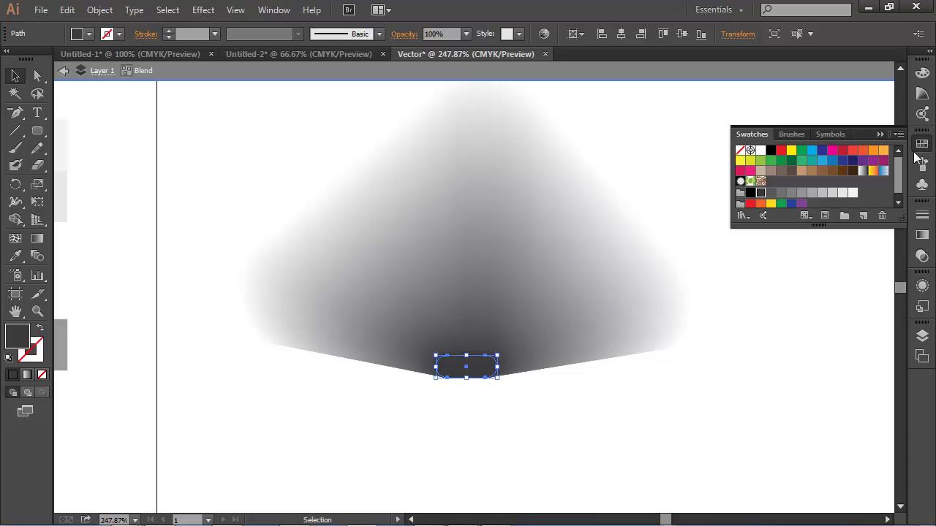
pyautogui.click(922, 73)
pyautogui.click(880, 63)
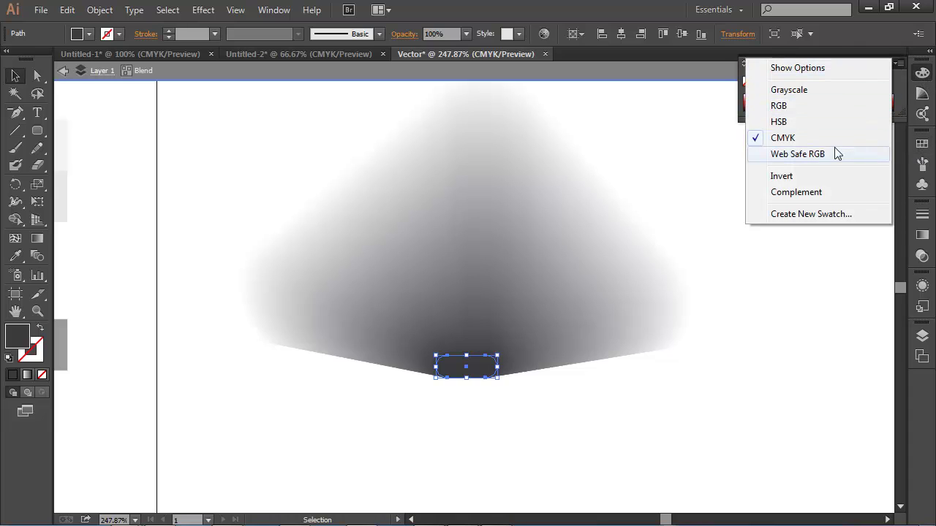
pyautogui.click(797, 68)
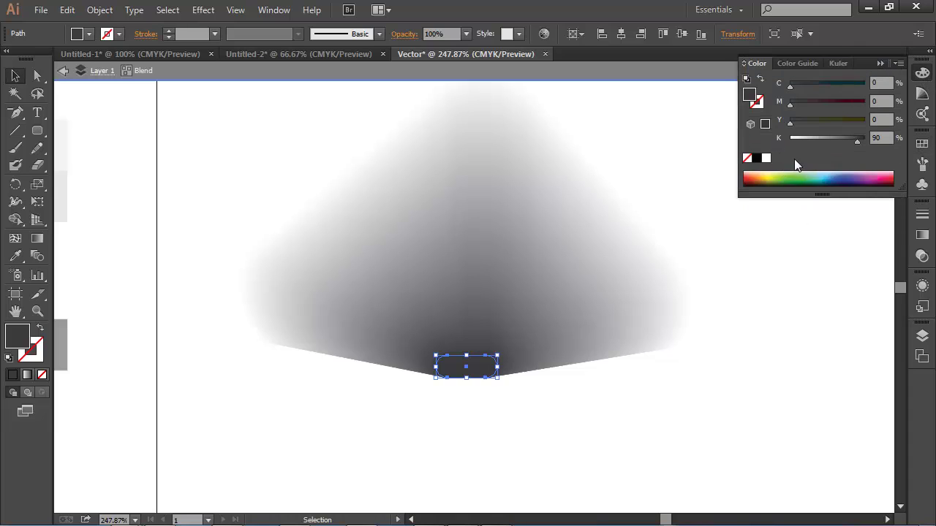
pyautogui.moveTo(857, 140); pyautogui.dragTo(861, 140)
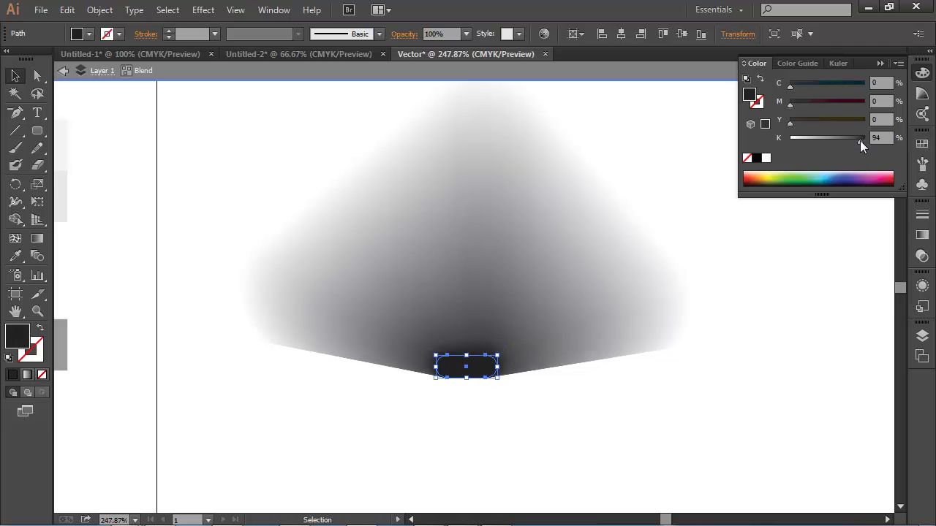
pyautogui.click(731, 348)
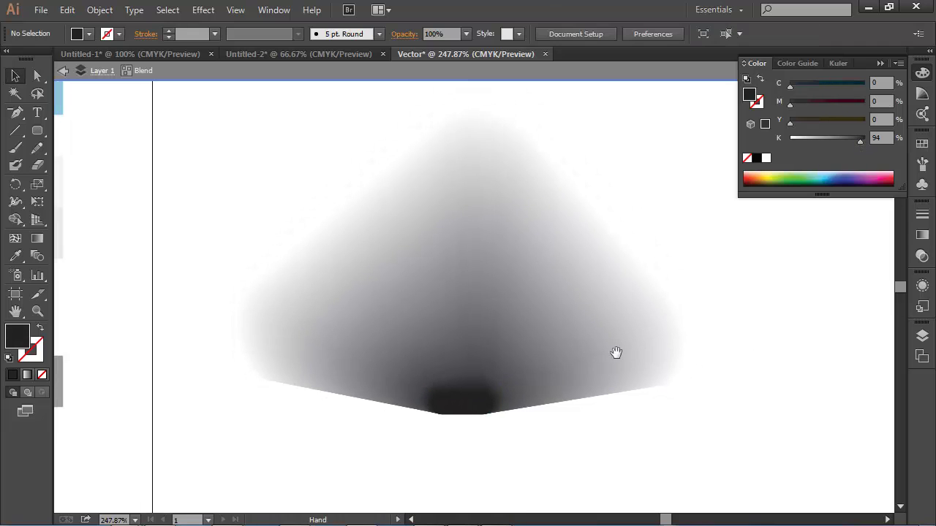
pyautogui.click(408, 338)
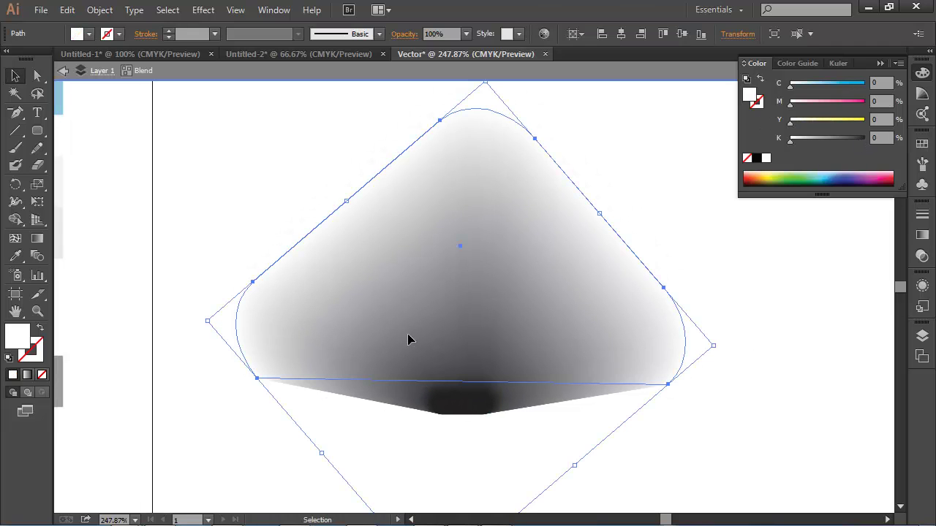
# Set the blend spacing to Specified Steps with Preview on, using 198 steps.
pyautogui.doubleClick(38, 258)
pyautogui.moveTo(465, 194); pyautogui.dragTo(815, 201)
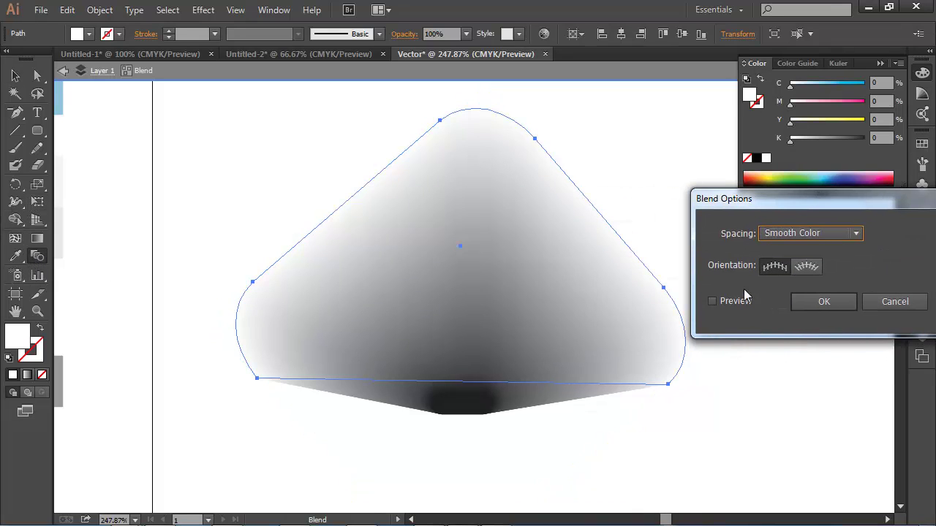
pyautogui.click(799, 232)
pyautogui.click(804, 262)
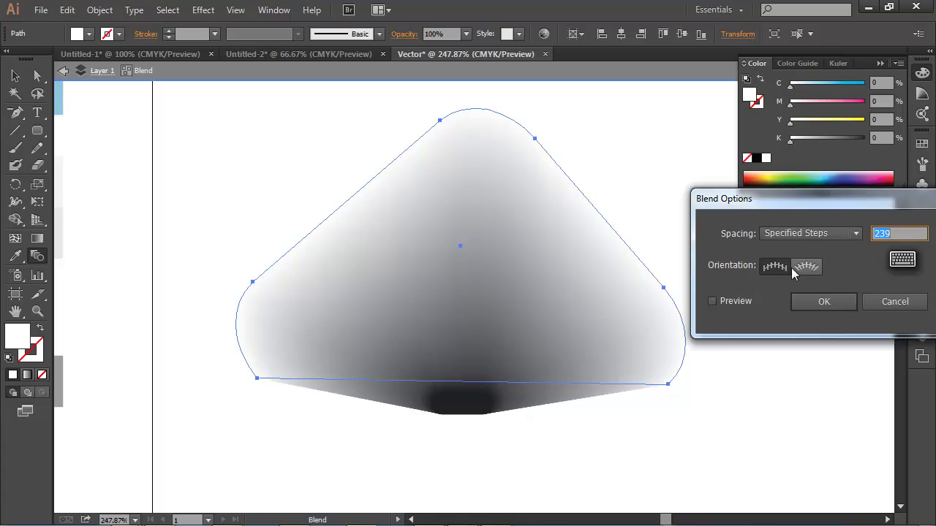
pyautogui.click(721, 299)
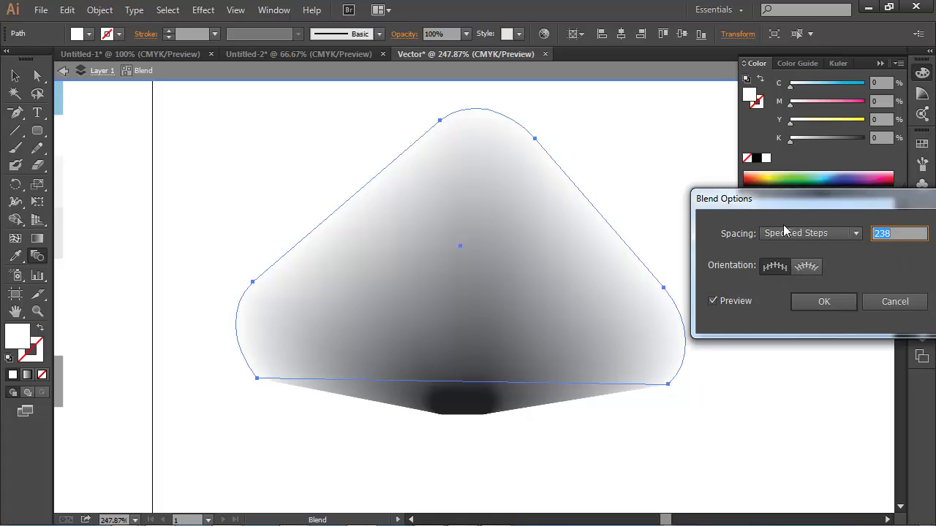
pyautogui.write('225')
pyautogui.press('Down')
pyautogui.press('Down')
pyautogui.press('Down')
pyautogui.press('Down')
pyautogui.press('Down')
pyautogui.press('Down')
pyautogui.press('Down')
pyautogui.press('Down')
pyautogui.press('Down')
pyautogui.press('Down')
pyautogui.press('Down')
pyautogui.press('Down')
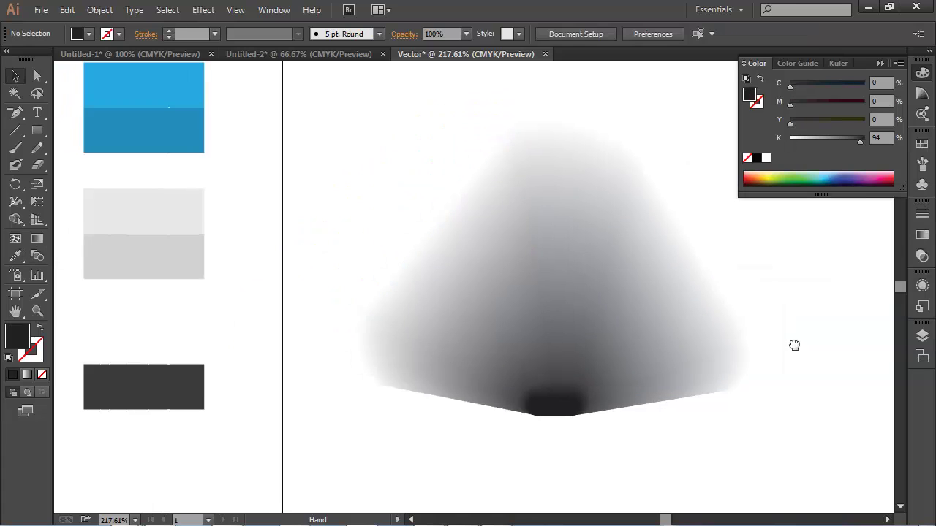
# Move the shadow blend onto the red column, rotate it 90° and shrink it to about 51 × 68 mm.
pyautogui.click(588, 314)
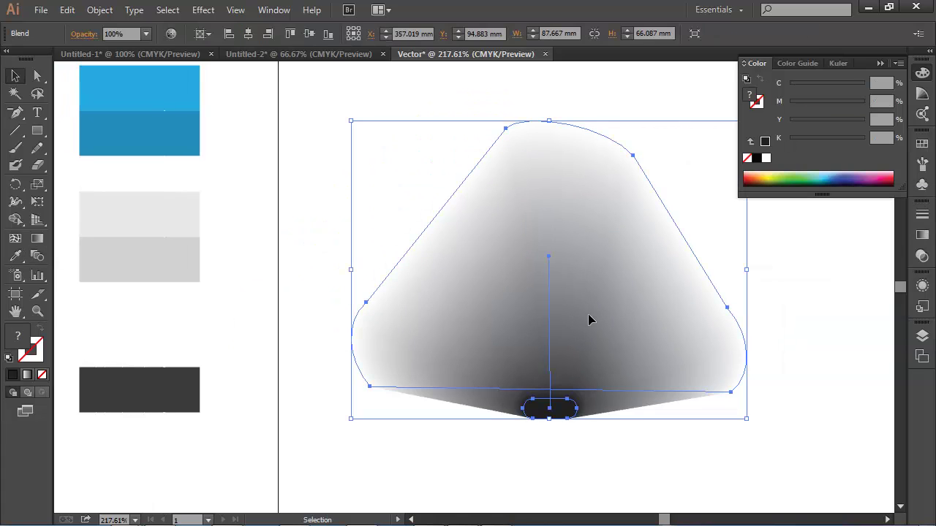
pyautogui.press('a')
pyautogui.hotkey('ctrl', '1')
pyautogui.moveTo(507, 218)
pyautogui.mouseDown()
pyautogui.moveTo(692, 246)
pyautogui.moveTo(340, 211)
pyautogui.mouseUp()
pyautogui.moveTo(464, 293); pyautogui.dragTo(539, 234)
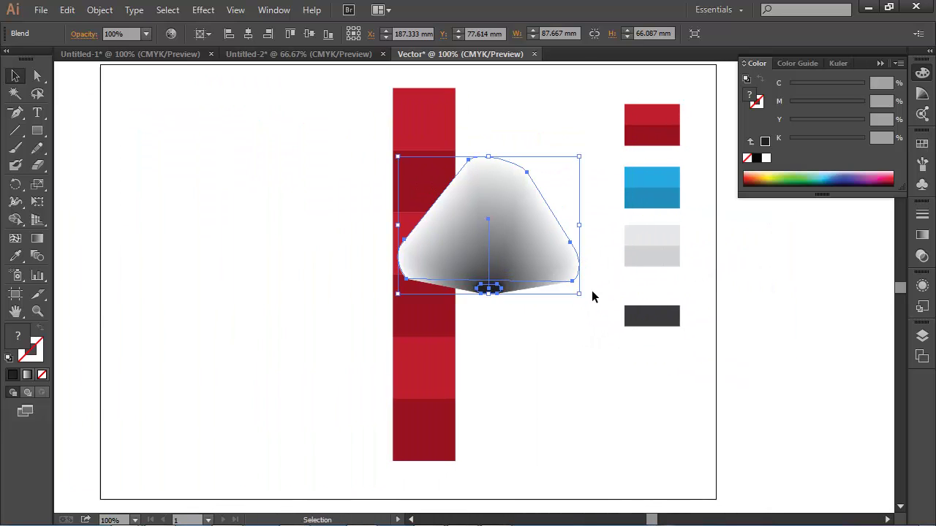
pyautogui.moveTo(585, 305); pyautogui.dragTo(560, 162)
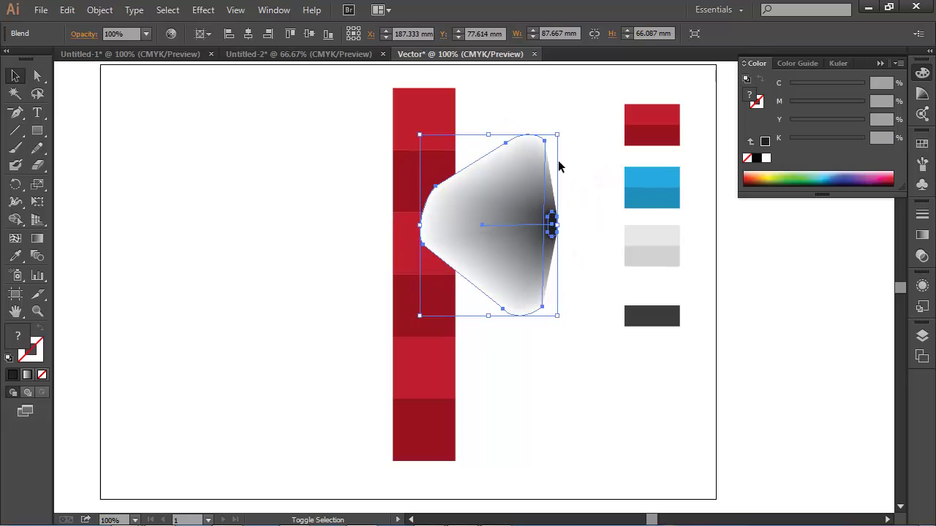
pyautogui.moveTo(544, 130); pyautogui.dragTo(527, 145)
pyautogui.moveTo(462, 217); pyautogui.dragTo(439, 222)
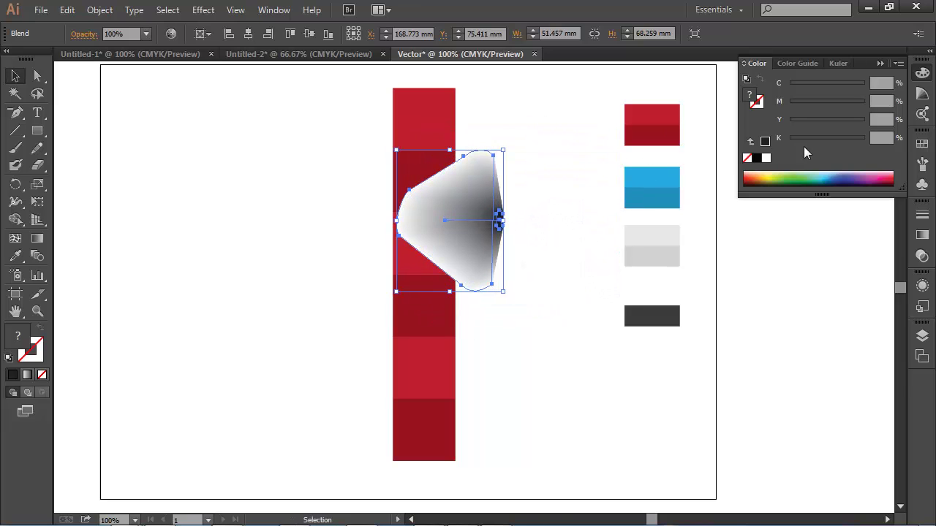
# Set the shadow blend's transparency mode to Multiply.
pyautogui.click(923, 256)
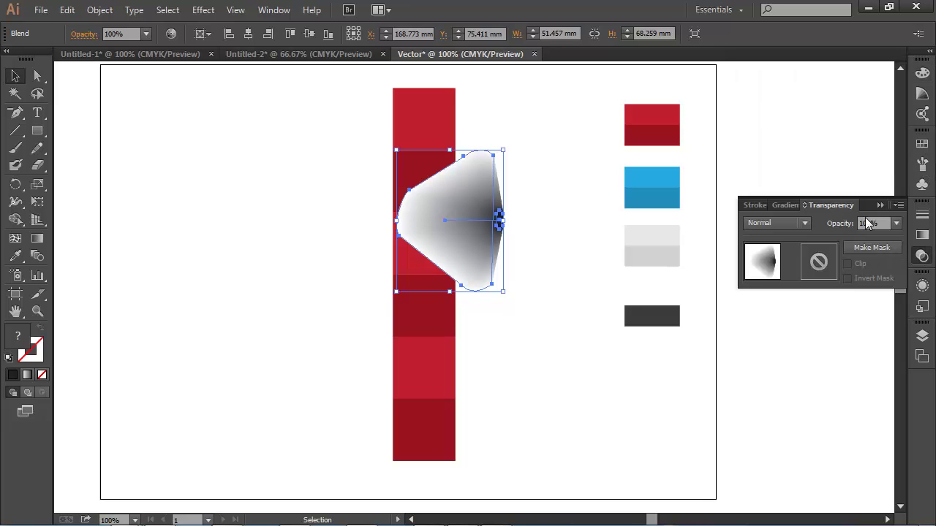
pyautogui.click(805, 223)
pyautogui.click(776, 272)
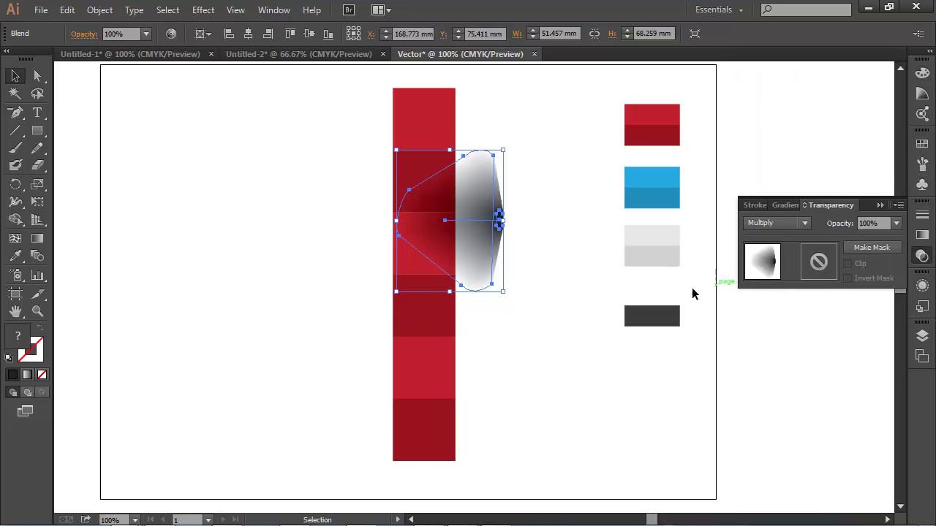
pyautogui.click(541, 300)
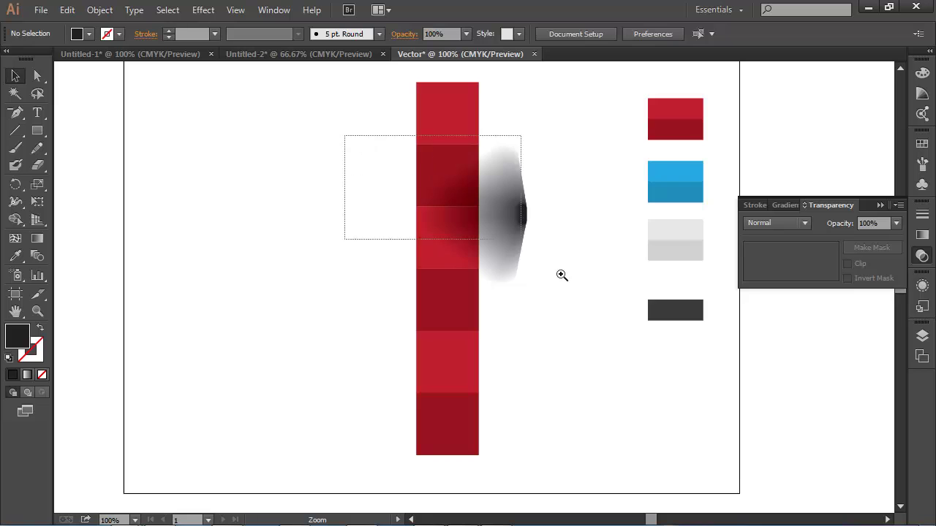
# Resize the blend to about 34 × 45 mm and Alt-drag a copy down the column.
pyautogui.moveTo(344, 134)
pyautogui.mouseDown()
pyautogui.moveTo(594, 330)
pyautogui.moveTo(585, 334)
pyautogui.mouseUp()
pyautogui.click(585, 334)
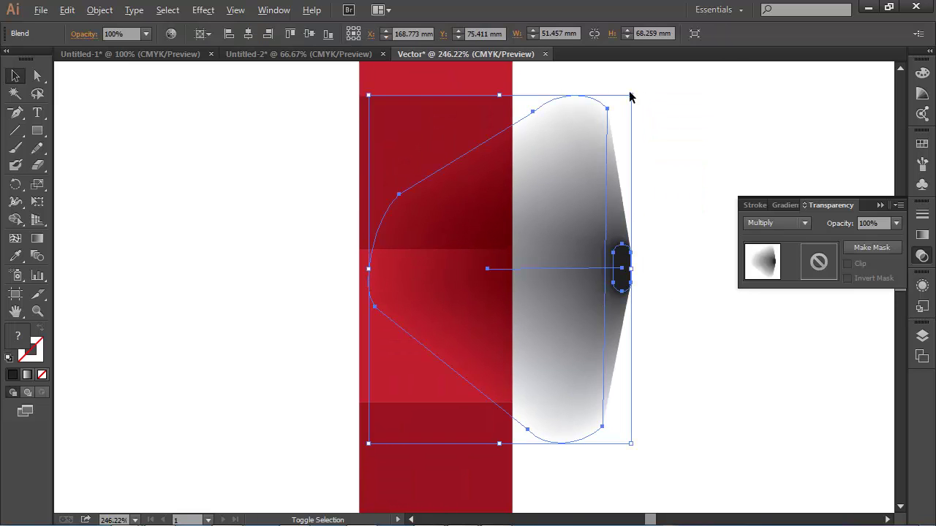
pyautogui.moveTo(637, 100); pyautogui.dragTo(556, 157)
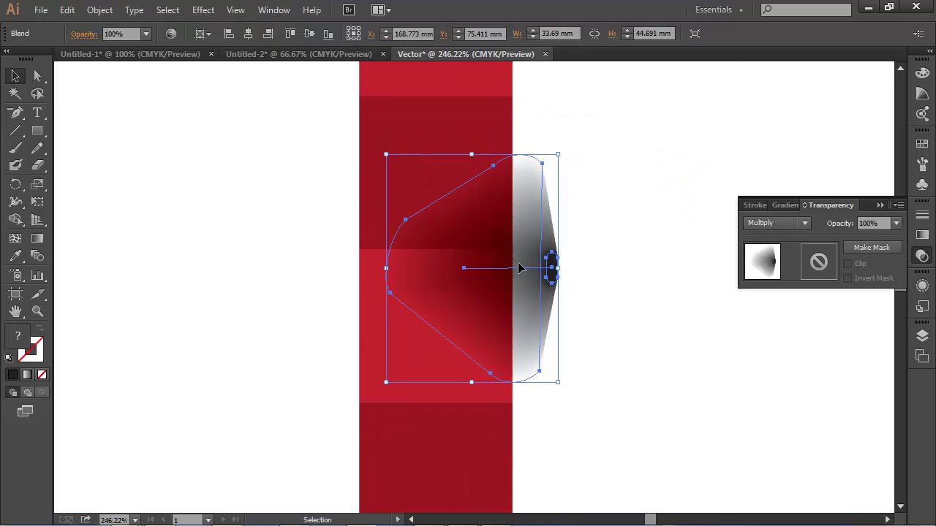
pyautogui.moveTo(518, 272); pyautogui.dragTo(525, 260)
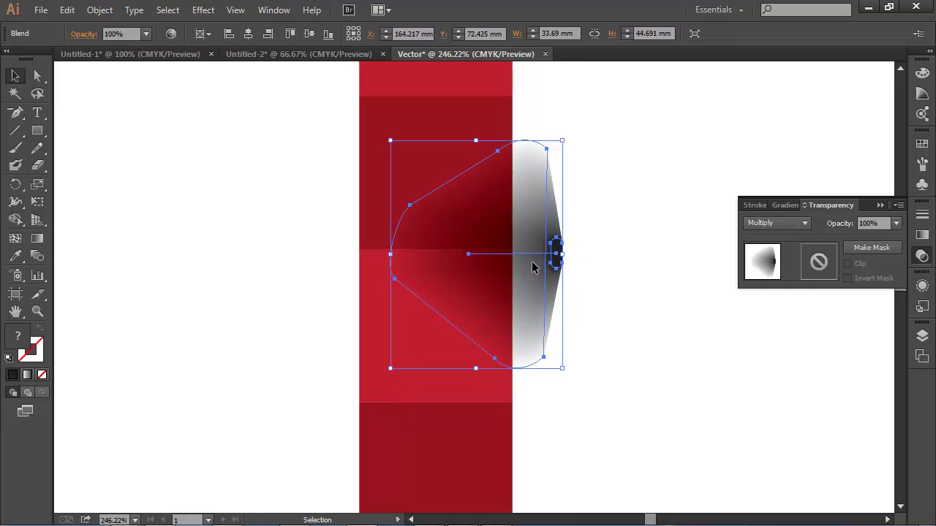
pyautogui.click(630, 266)
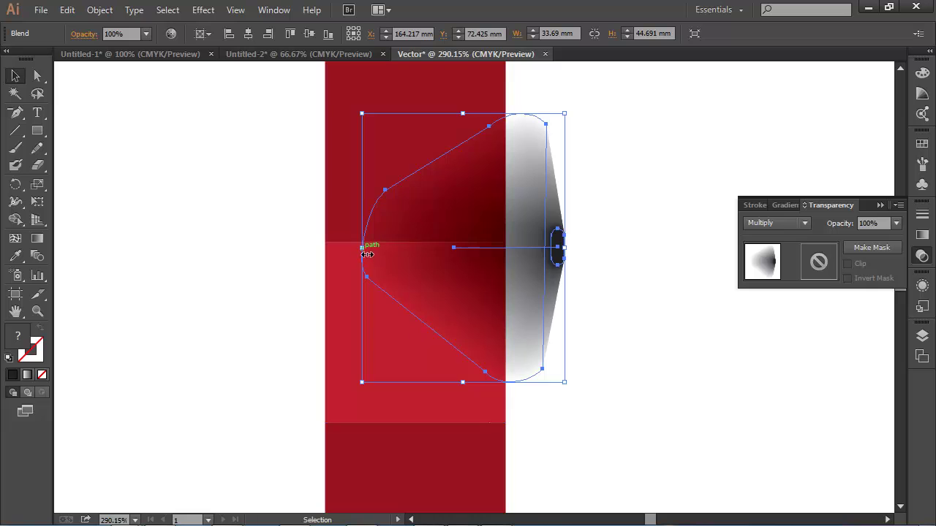
pyautogui.moveTo(361, 252); pyautogui.dragTo(327, 254)
pyautogui.click(635, 276)
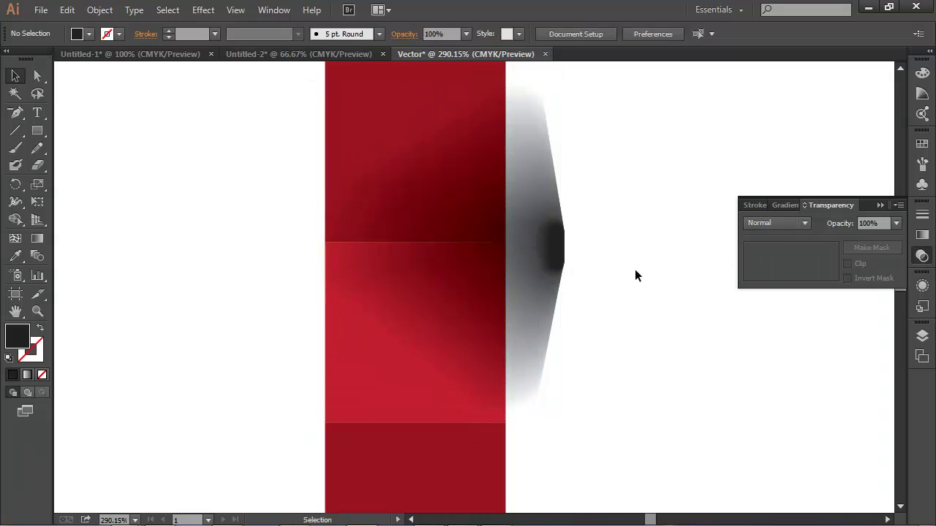
pyautogui.hotkey('ctrl', '0')
pyautogui.moveTo(500, 223); pyautogui.dragTo(500, 321)
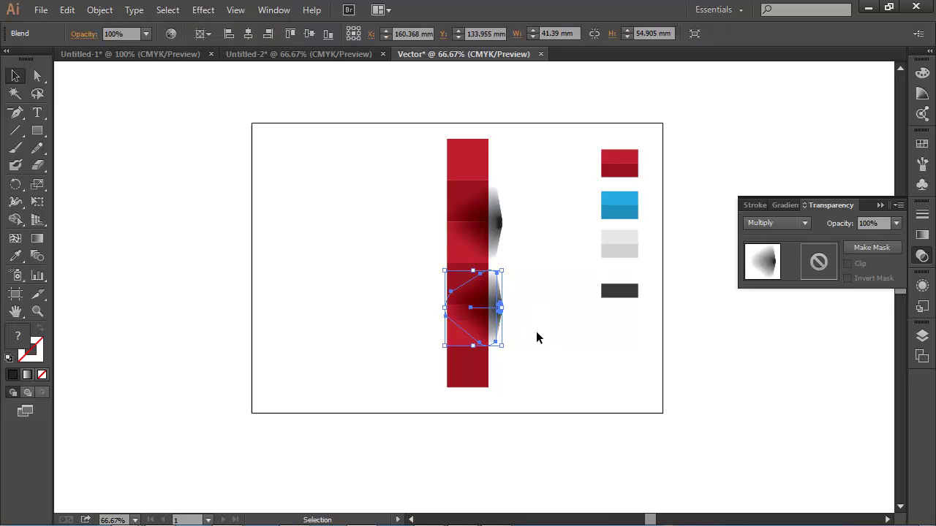
# Place a third blend copy near the bottom of the red column and nudge it up.
pyautogui.click(556, 327)
pyautogui.scroll(-2, 566, 332)
pyautogui.moveTo(498, 267)
pyautogui.mouseDown()
pyautogui.moveTo(497, 351)
pyautogui.moveTo(502, 345)
pyautogui.moveTo(492, 344)
pyautogui.mouseUp()
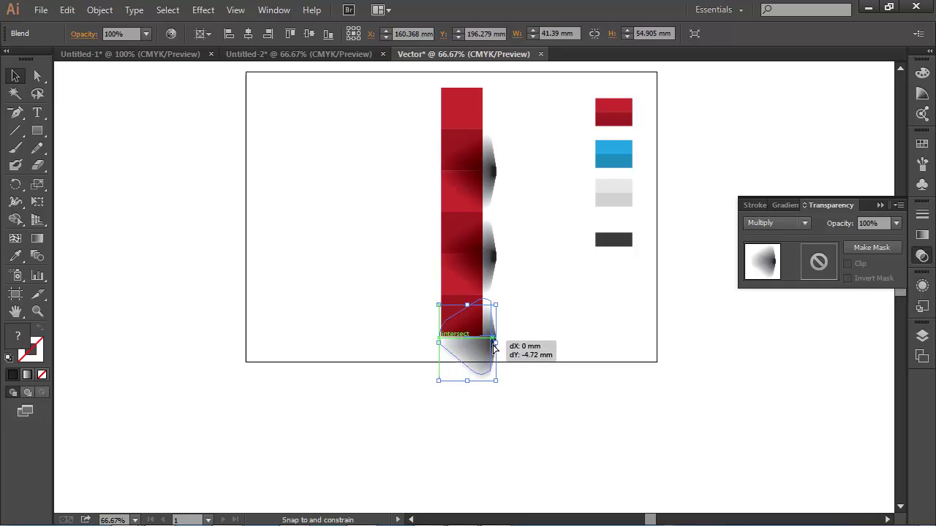
pyautogui.moveTo(490, 341); pyautogui.dragTo(490, 340)
pyautogui.click(558, 353)
pyautogui.scroll(2, 537, 160)
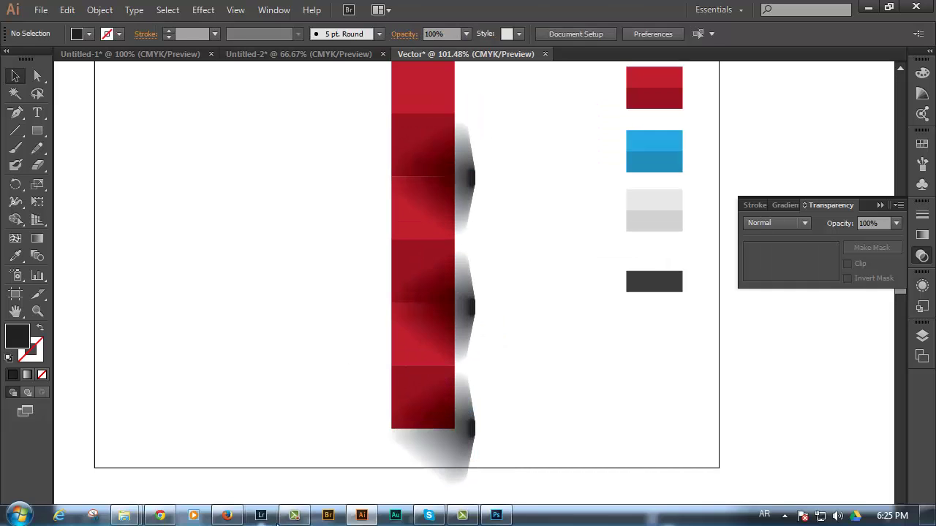
pyautogui.click(336, 55)
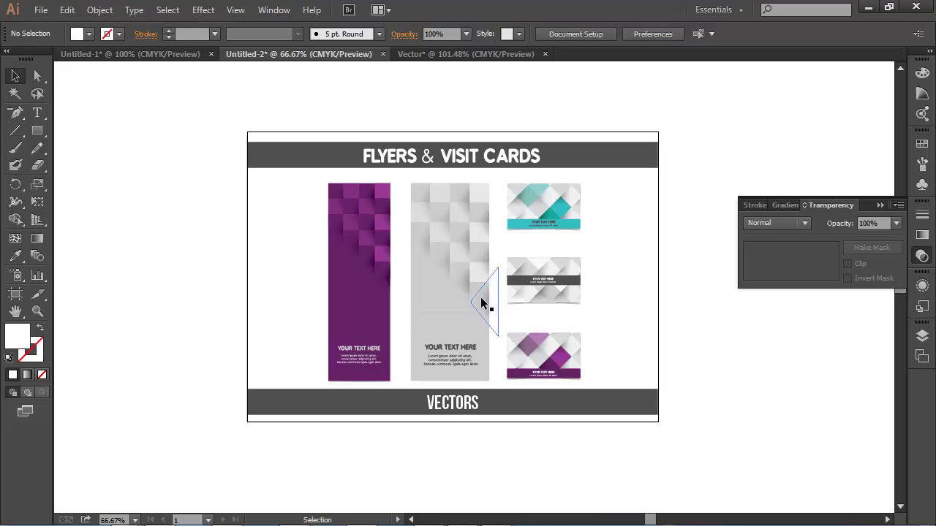
pyautogui.click(468, 56)
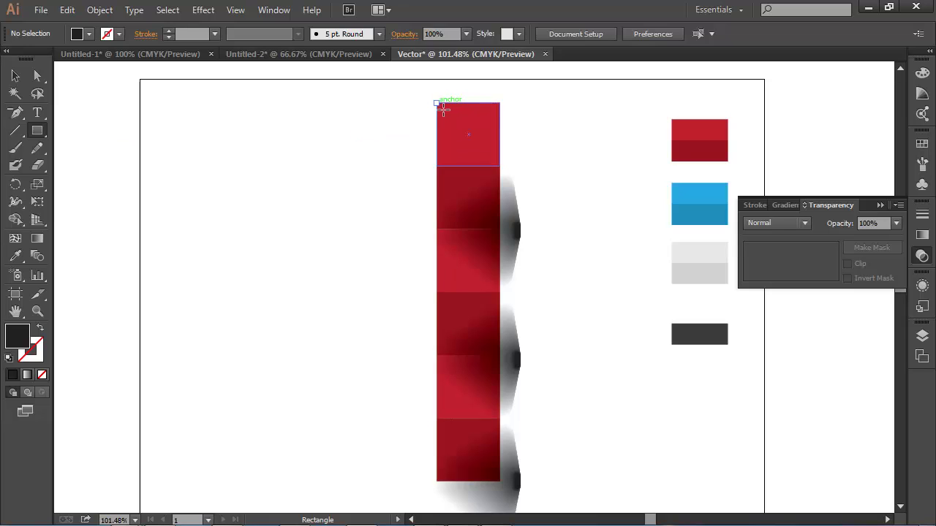
# Draw a 30 × 180 mm rectangle over the red strip and make it a clipping mask for the shadows.
pyautogui.moveTo(442, 107); pyautogui.dragTo(500, 487)
pyautogui.moveTo(503, 485); pyautogui.dragTo(503, 484)
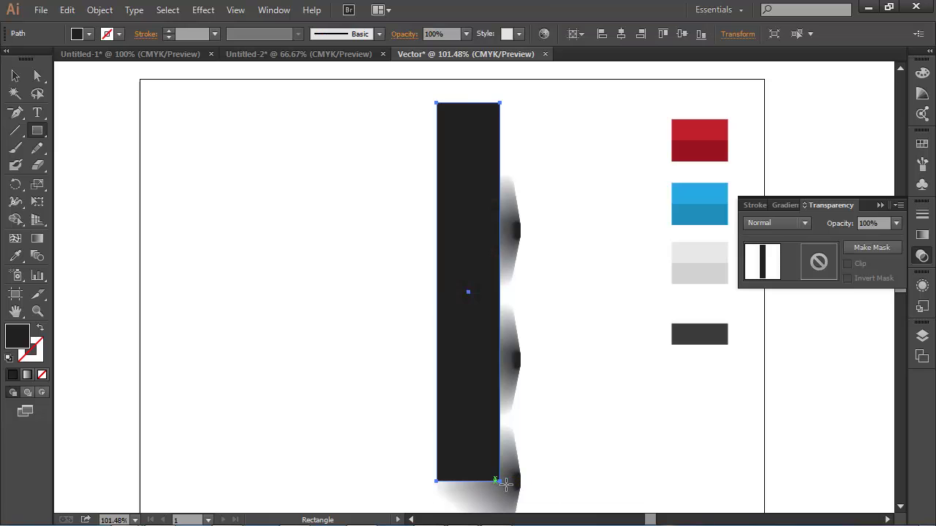
pyautogui.press('v')
pyautogui.moveTo(368, 90); pyautogui.dragTo(554, 505)
pyautogui.click(99, 9)
pyautogui.moveTo(135, 441)
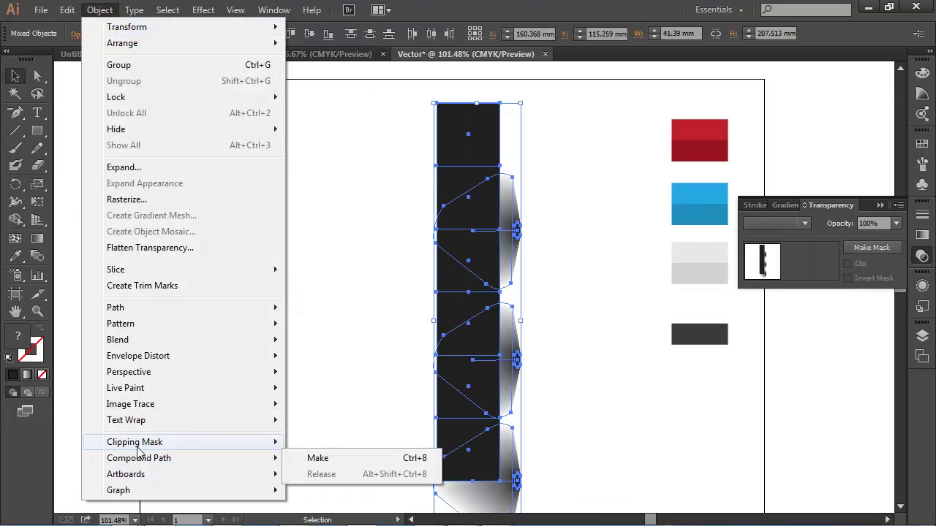
pyautogui.click(322, 443)
pyautogui.click(614, 398)
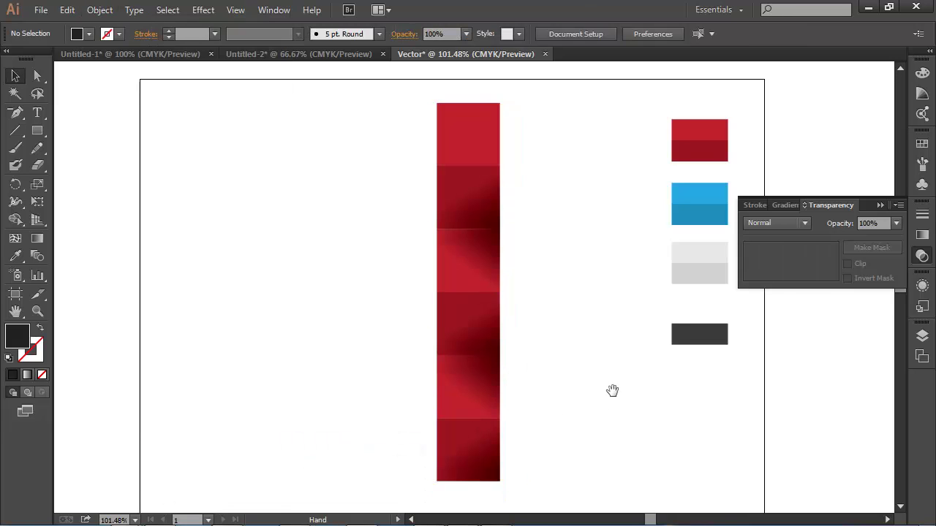
pyautogui.moveTo(612, 390)
pyautogui.mouseDown()
pyautogui.moveTo(643, 347)
pyautogui.moveTo(665, 342)
pyautogui.mouseUp()
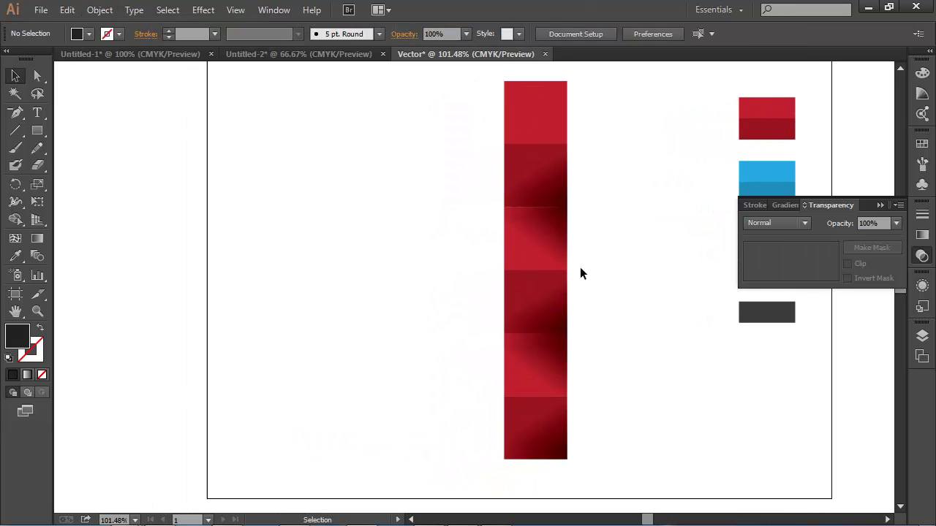
pyautogui.click(533, 244)
# Apply a Transform effect to the column with live preview and 2 copies.
pyautogui.hotkey('ctrl', '-')
pyautogui.click(203, 9)
pyautogui.moveTo(249, 129)
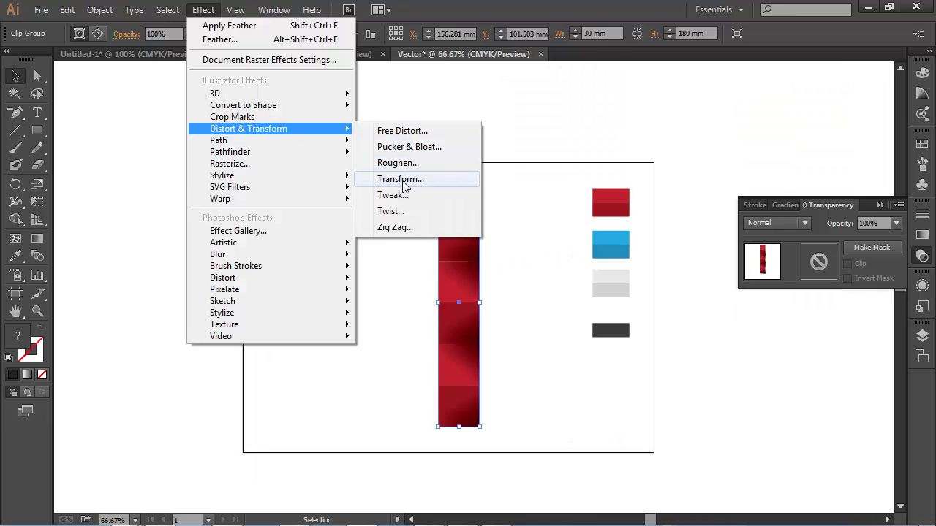
pyautogui.click(400, 179)
pyautogui.click(539, 431)
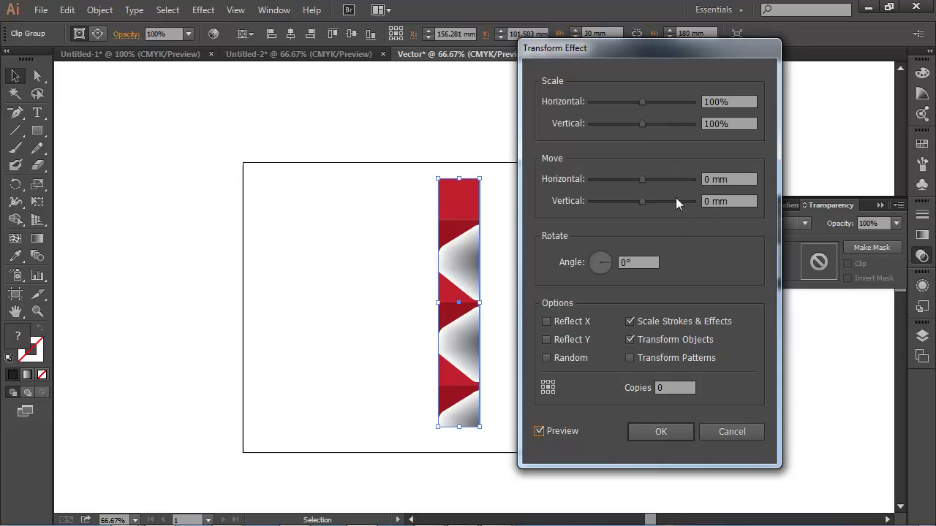
pyautogui.doubleClick(676, 392)
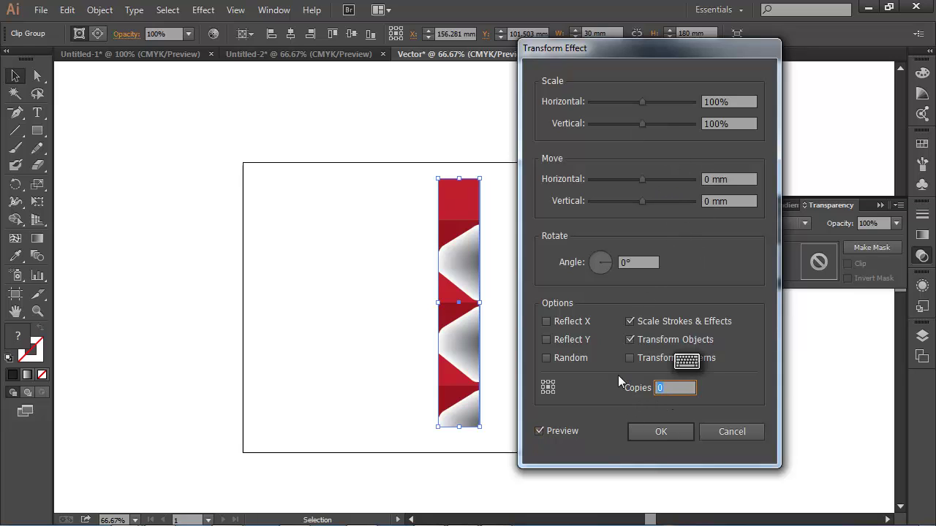
pyautogui.press('Up')
pyautogui.press('Up')
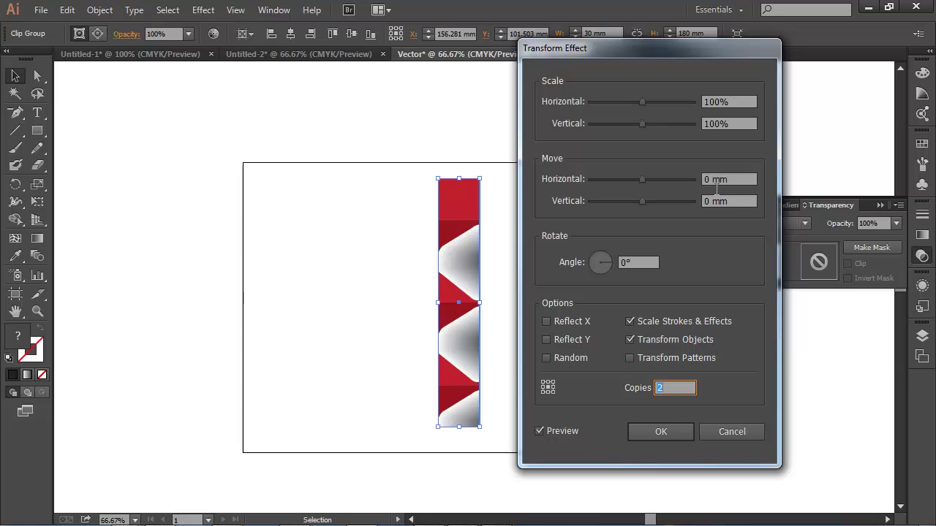
# Offset the copies -30 mm horizontally and vertically and raise the copies to 5.
pyautogui.moveTo(642, 179); pyautogui.dragTo(625, 179)
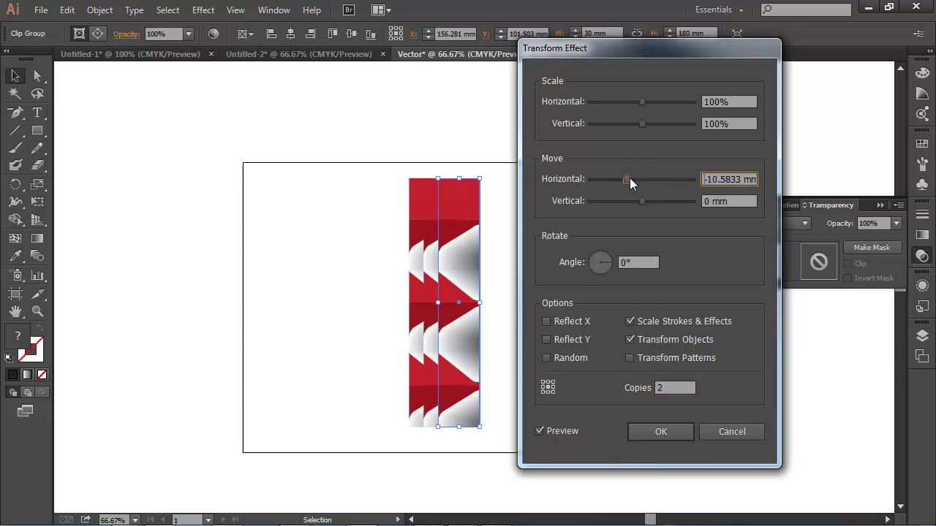
pyautogui.moveTo(625, 180); pyautogui.dragTo(593, 179)
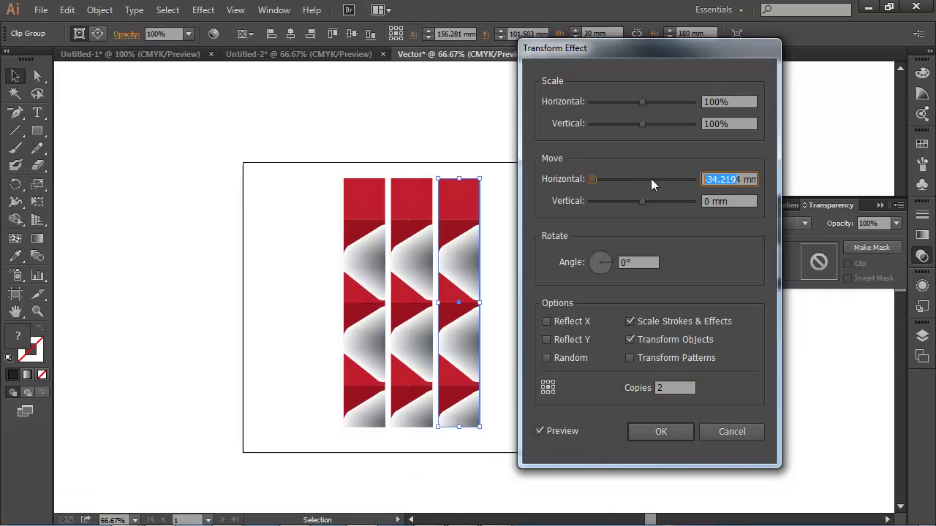
pyautogui.click(747, 181)
pyautogui.write('-30')
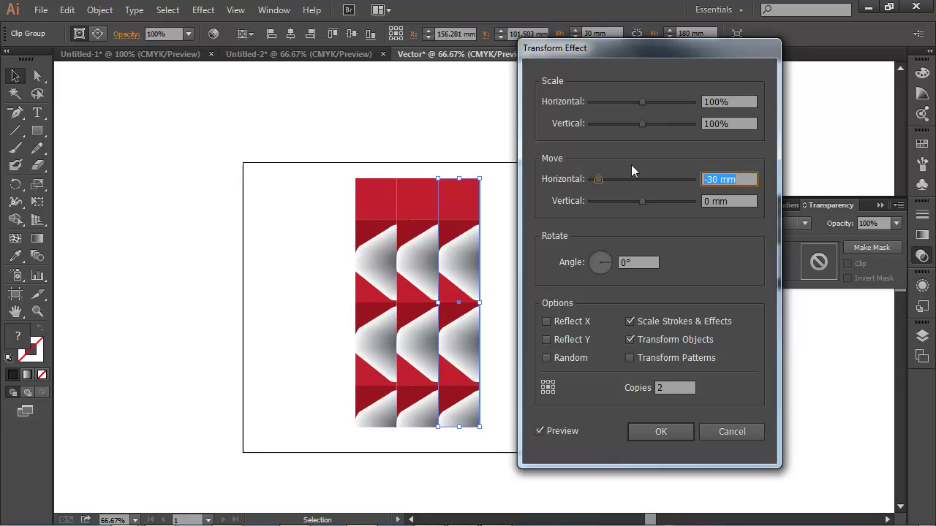
pyautogui.press('Tab')
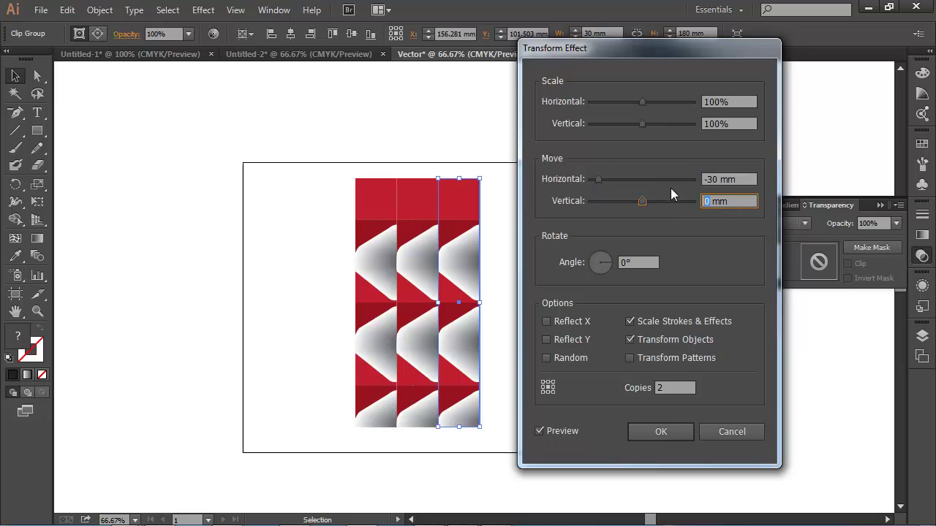
pyautogui.write('-19')
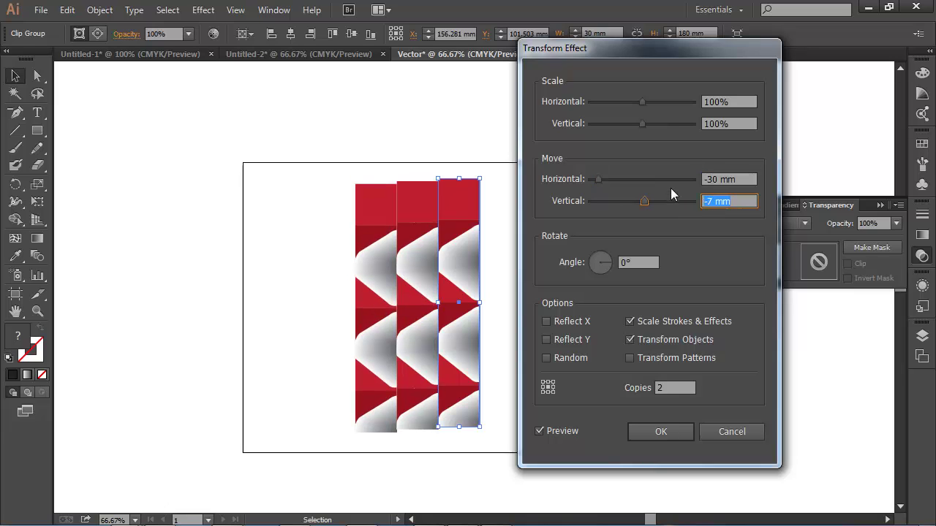
pyautogui.write('-30')
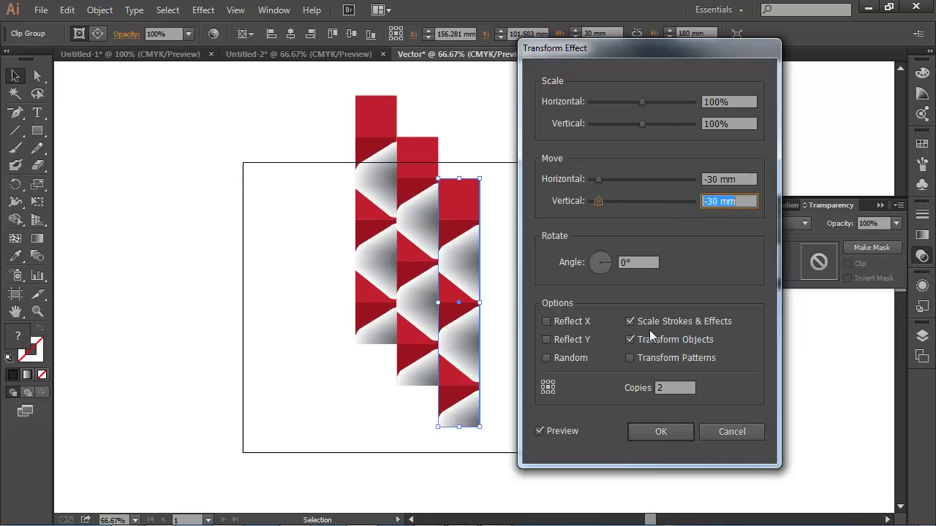
pyautogui.click(675, 390)
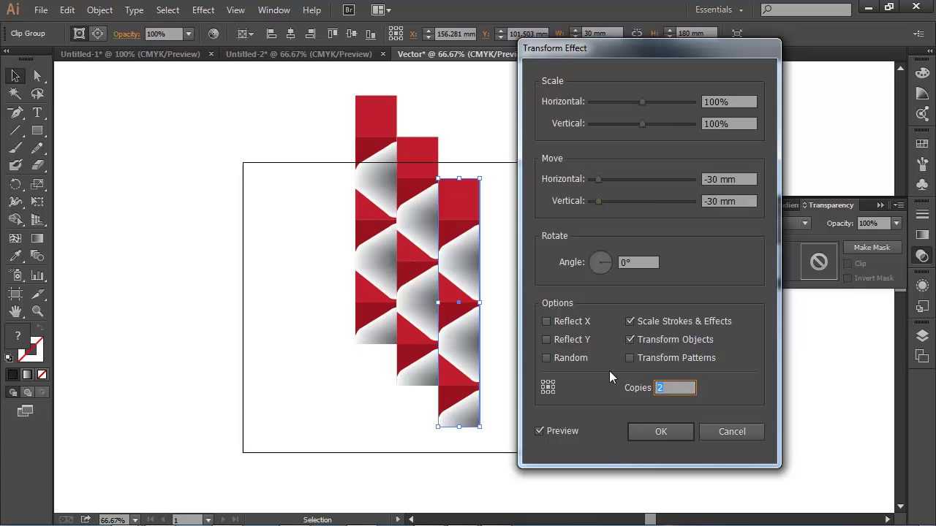
pyautogui.press('Up')
pyautogui.press('Up')
pyautogui.press('Up')
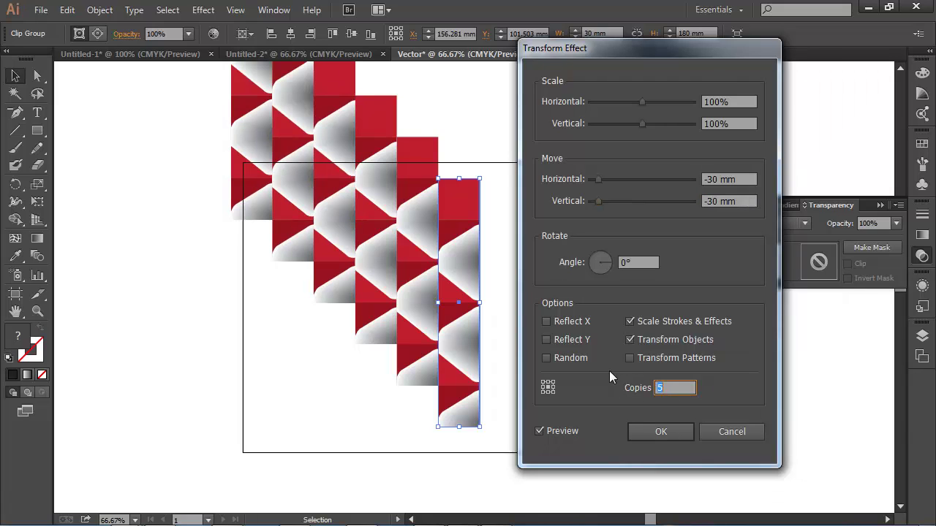
# Confirm the Transform effect and set the first gradient shading to Multiply.
pyautogui.click(662, 434)
pyautogui.click(778, 222)
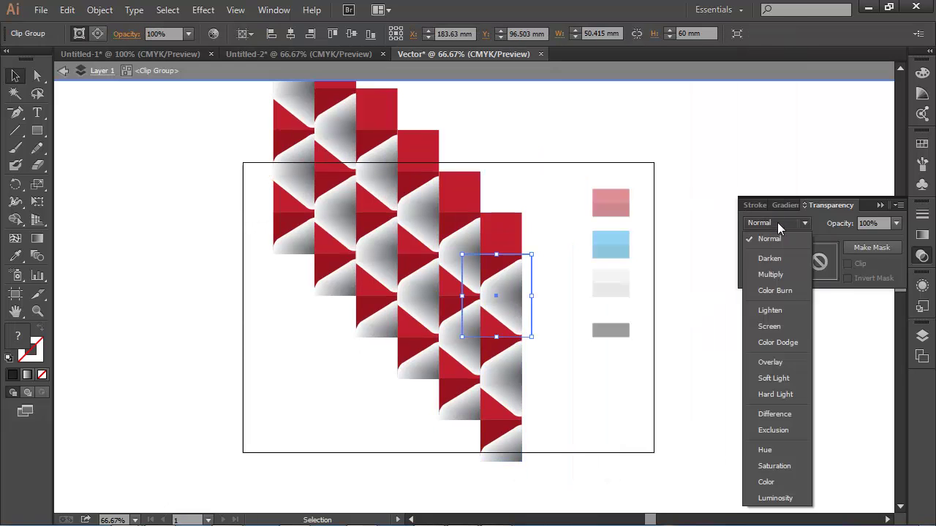
pyautogui.click(772, 274)
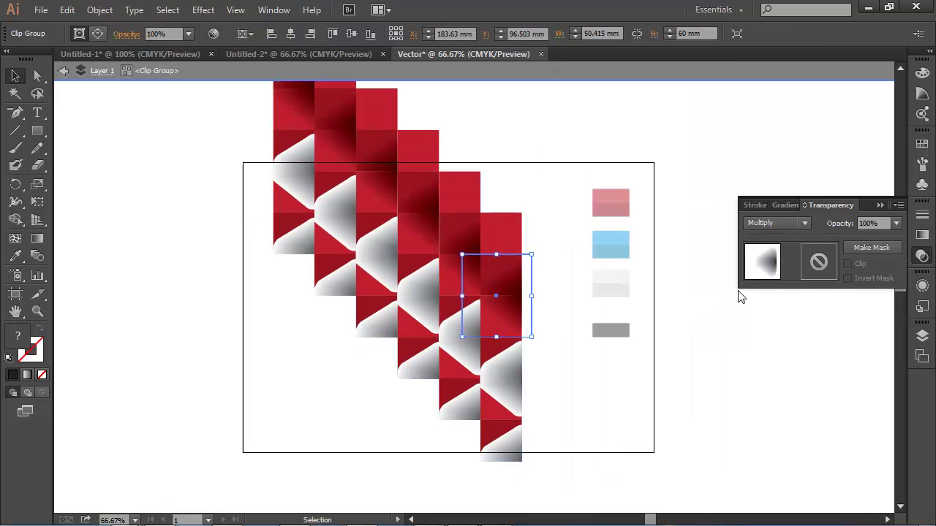
pyautogui.doubleClick(507, 377)
pyautogui.click(526, 376)
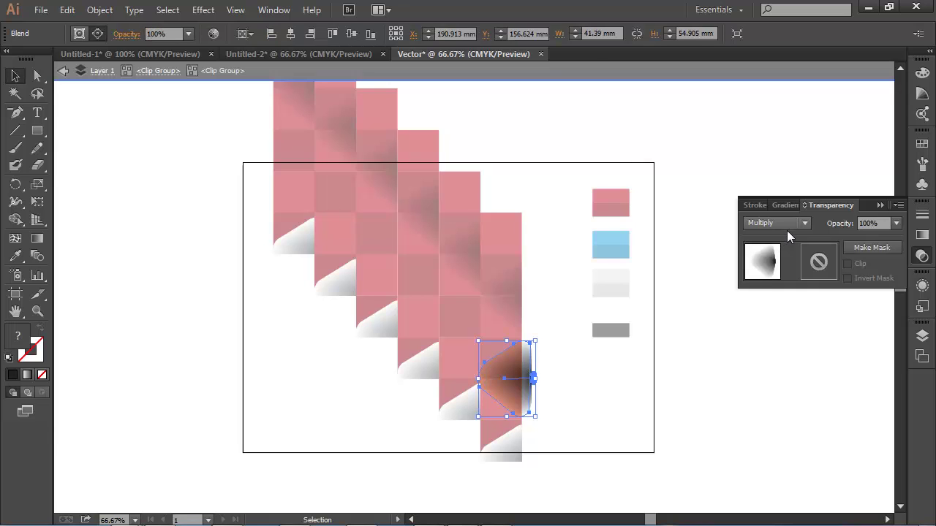
pyautogui.click(729, 279)
pyautogui.doubleClick(691, 334)
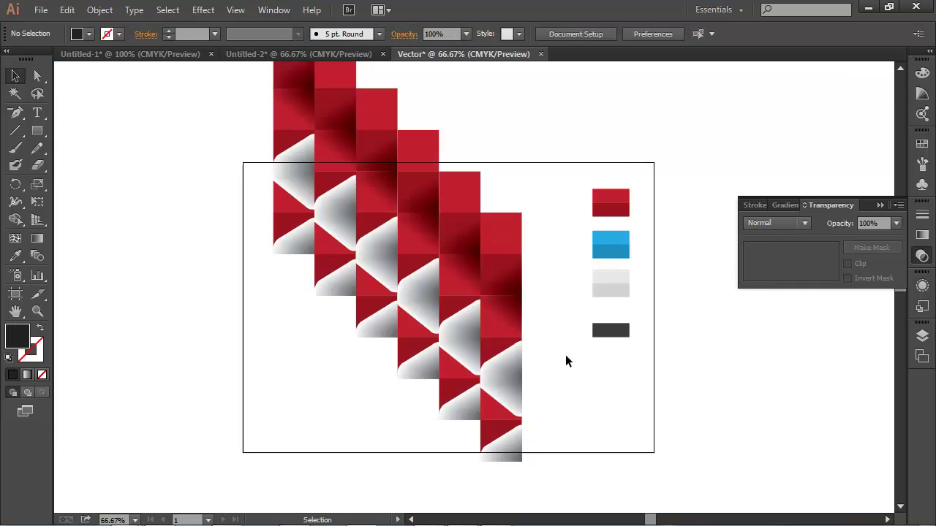
# Set the next column group's gradient shading to Multiply blend mode.
pyautogui.click(507, 374)
pyautogui.doubleClick(507, 375)
pyautogui.click(512, 376)
pyautogui.click(777, 223)
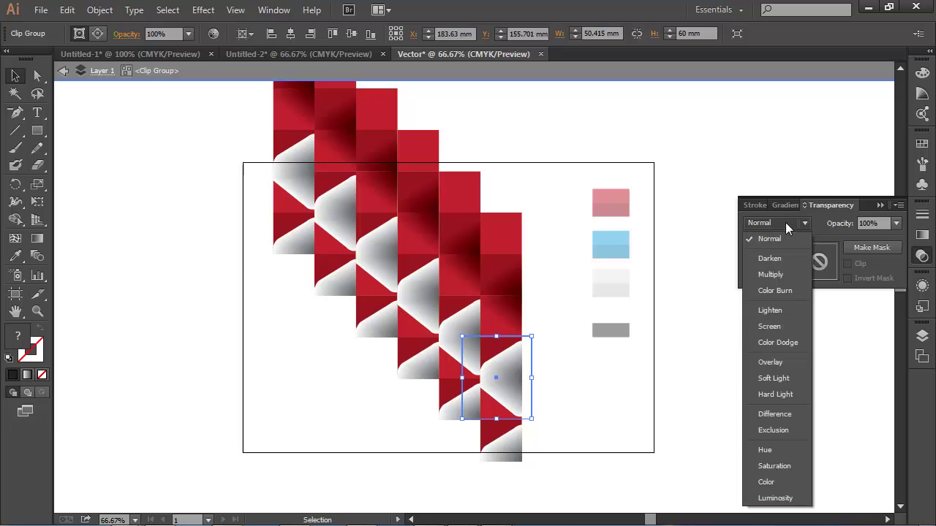
pyautogui.click(788, 274)
# Set the bottom column group's grey gradient shading to Multiply as well.
pyautogui.scroll(-3, 658, 364)
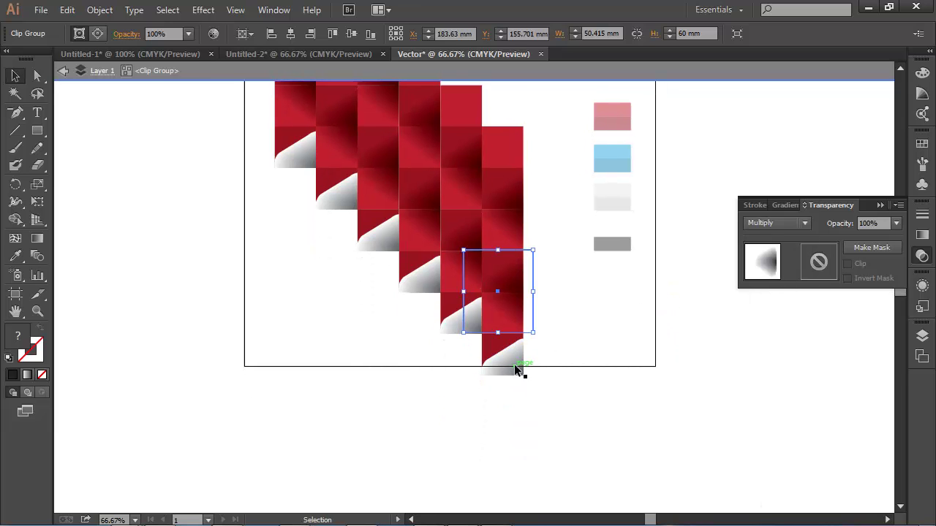
pyautogui.doubleClick(510, 366)
pyautogui.click(494, 364)
pyautogui.doubleClick(566, 362)
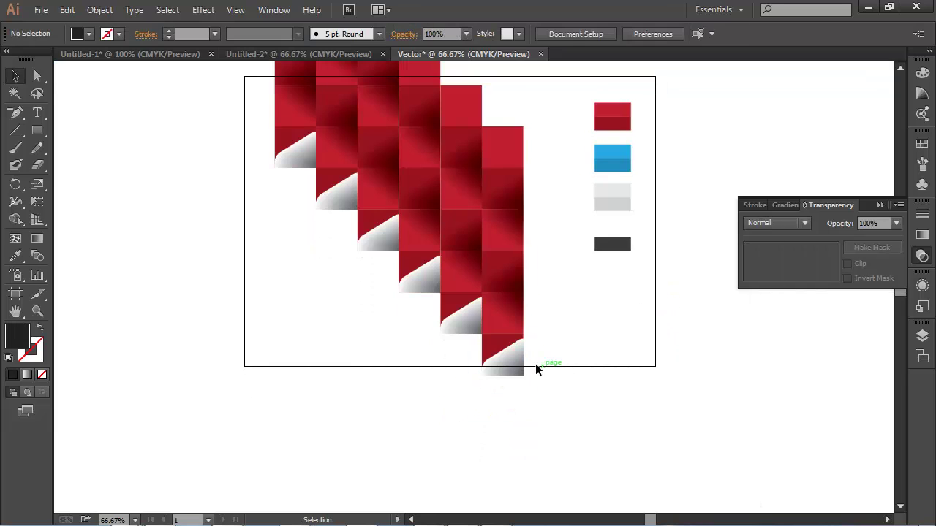
pyautogui.click(510, 371)
pyautogui.doubleClick(509, 371)
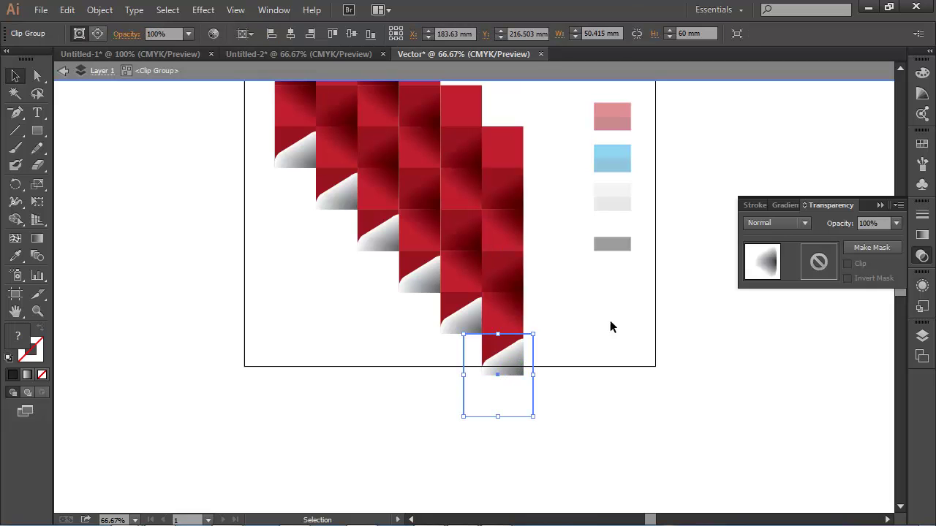
pyautogui.click(779, 223)
pyautogui.click(776, 275)
# Move the staircase artwork left off the artboard.
pyautogui.doubleClick(651, 349)
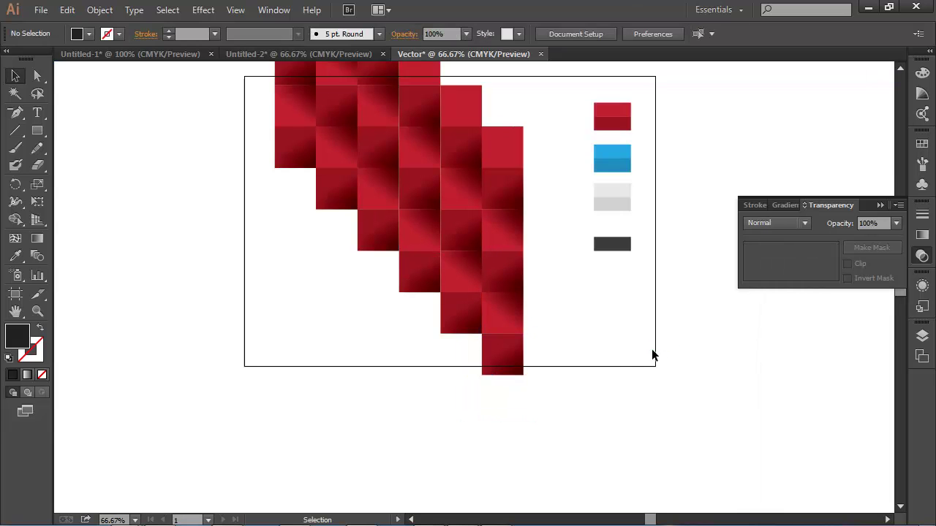
pyautogui.moveTo(593, 357)
pyautogui.mouseDown()
pyautogui.moveTo(602, 384)
pyautogui.moveTo(626, 388)
pyautogui.mouseUp()
pyautogui.hotkey('ctrl', '-')
pyautogui.moveTo(497, 270); pyautogui.dragTo(261, 278)
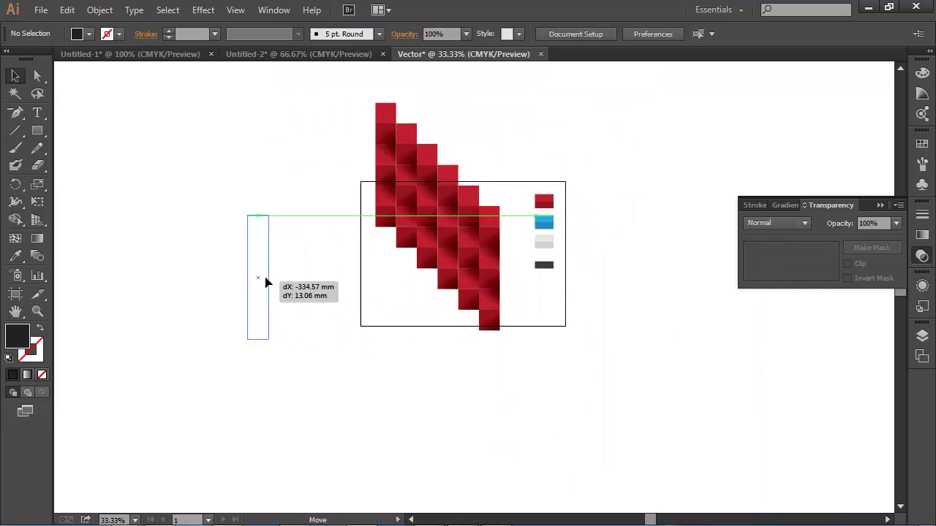
pyautogui.moveTo(332, 342); pyautogui.dragTo(628, 333)
pyautogui.click(210, 262)
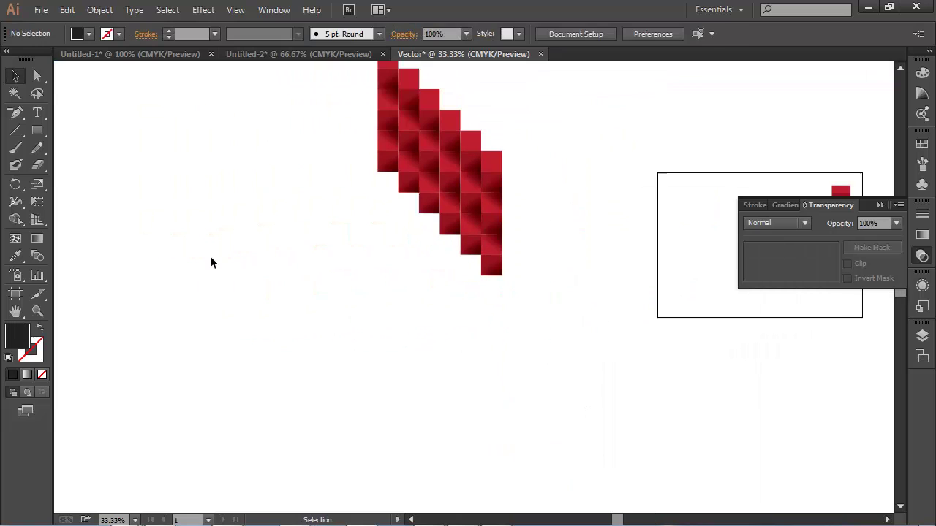
# Draw a tall rectangle below the staircase and send it behind the red squares.
pyautogui.click(37, 131)
pyautogui.scroll(1, 412, 278)
pyautogui.scroll(-1, 487, 205)
pyautogui.moveTo(484, 207)
pyautogui.mouseDown()
pyautogui.moveTo(393, 343)
pyautogui.moveTo(389, 453)
pyautogui.mouseUp()
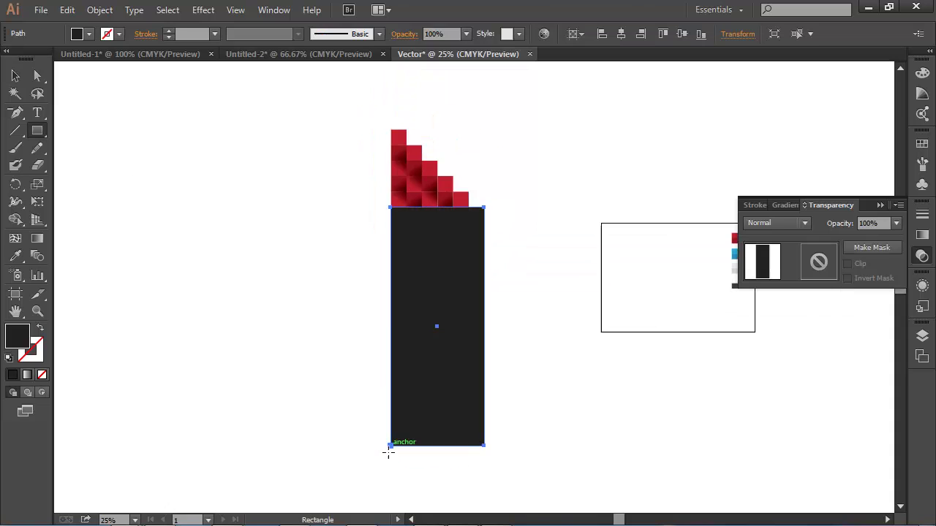
pyautogui.click(16, 75)
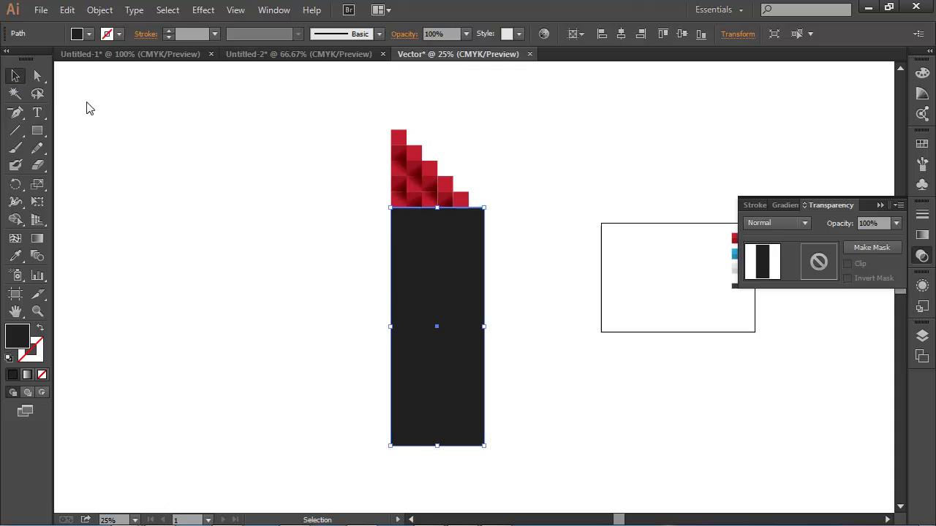
pyautogui.rightClick(440, 275)
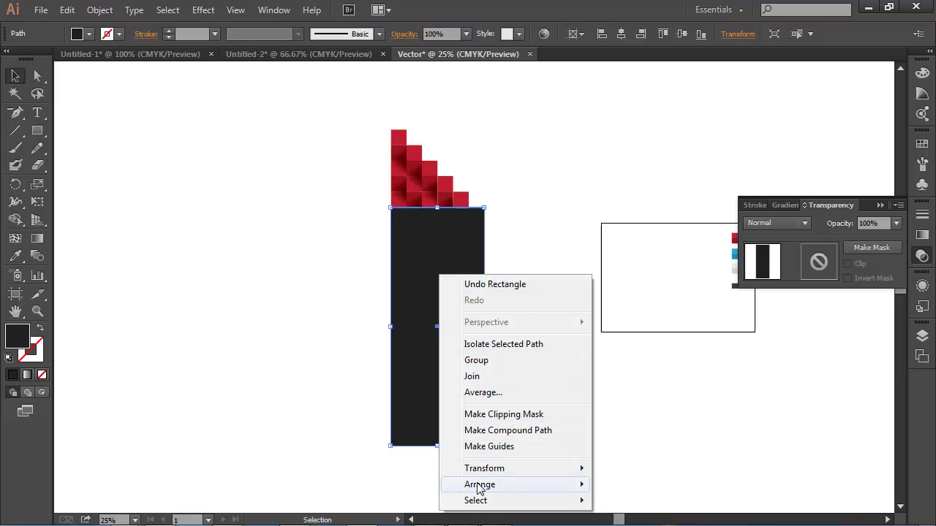
pyautogui.moveTo(479, 484)
pyautogui.click(657, 462)
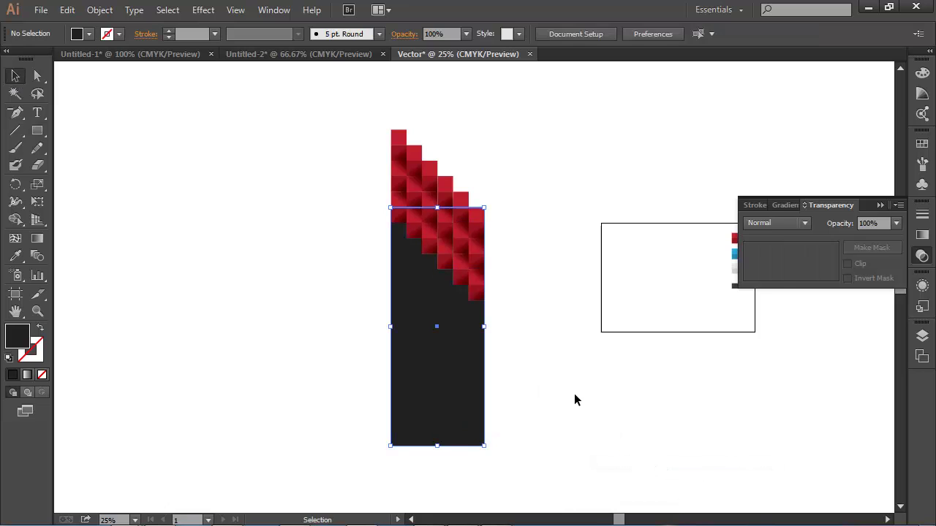
pyautogui.click(437, 380)
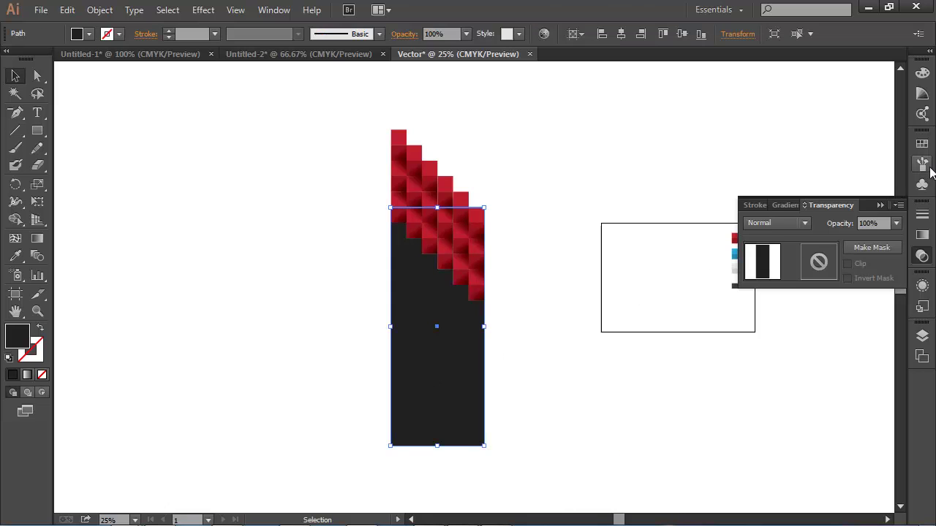
# Fill the tall rectangle with the sample red using the Eyedropper.
pyautogui.click(922, 144)
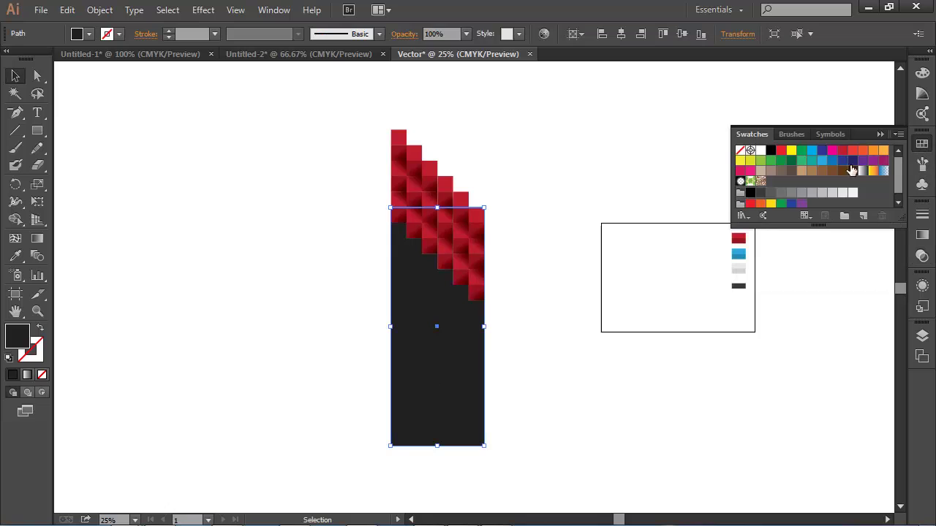
pyautogui.click(781, 242)
pyautogui.click(422, 341)
pyautogui.click(15, 256)
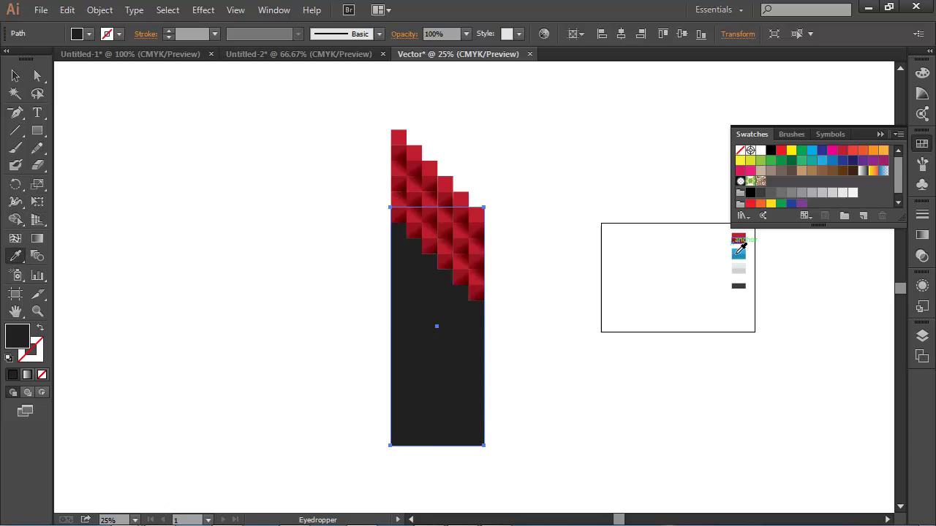
pyautogui.click(738, 239)
pyautogui.click(15, 76)
# Drag the lowest square's two bottom anchors downward to lengthen it.
pyautogui.scroll(2, 597, 422)
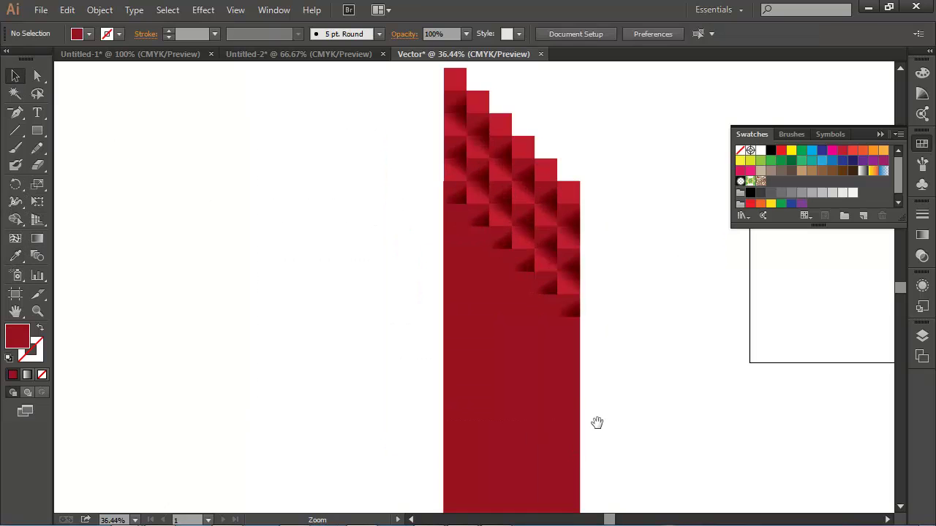
pyautogui.moveTo(663, 278); pyautogui.dragTo(467, 355)
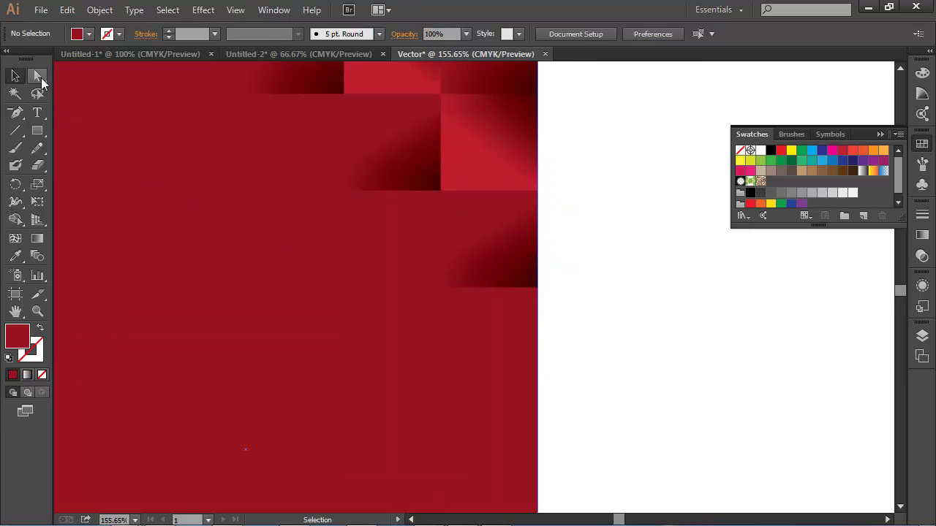
pyautogui.click(38, 76)
pyautogui.click(441, 287)
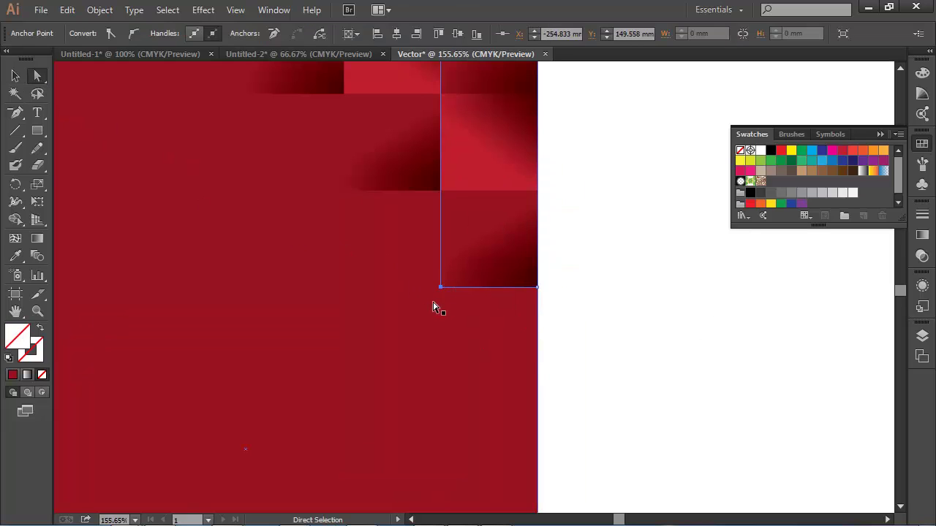
pyautogui.keyDown('shift'); pyautogui.click(538, 287); pyautogui.keyUp('shift')
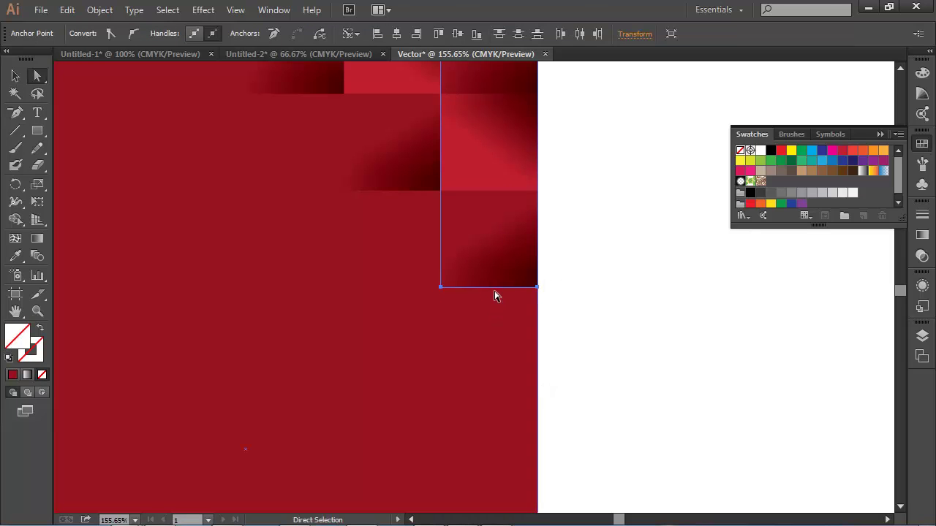
pyautogui.moveTo(493, 287); pyautogui.dragTo(490, 380)
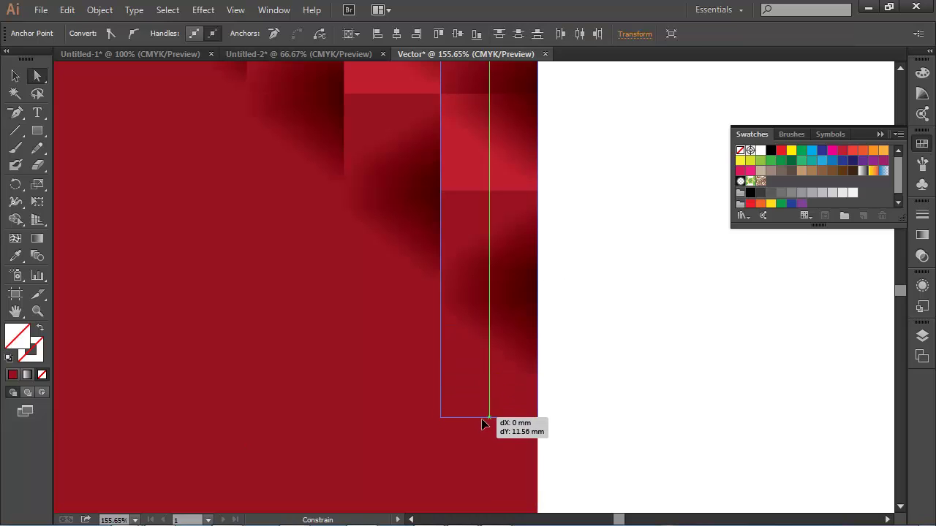
pyautogui.moveTo(491, 380); pyautogui.dragTo(490, 423)
pyautogui.click(686, 357)
pyautogui.moveTo(677, 308); pyautogui.dragTo(694, 347)
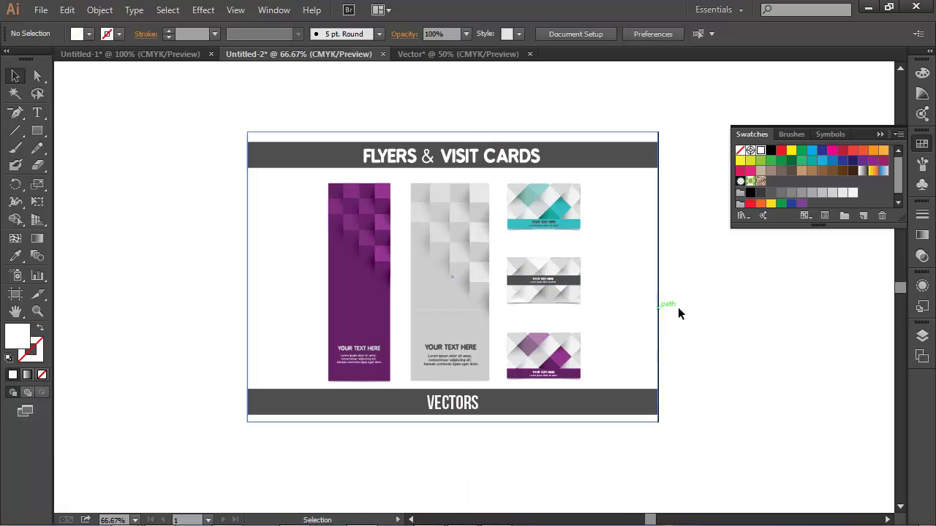
pyautogui.click(420, 54)
pyautogui.hscroll(-3, 609, 288)
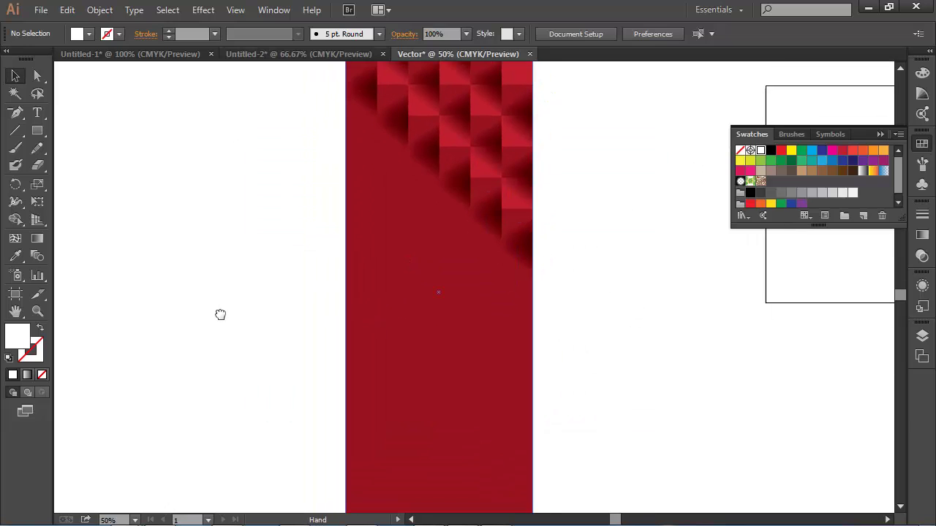
# Draw a white rectangle over the flyer's lower part and position it.
pyautogui.click(37, 131)
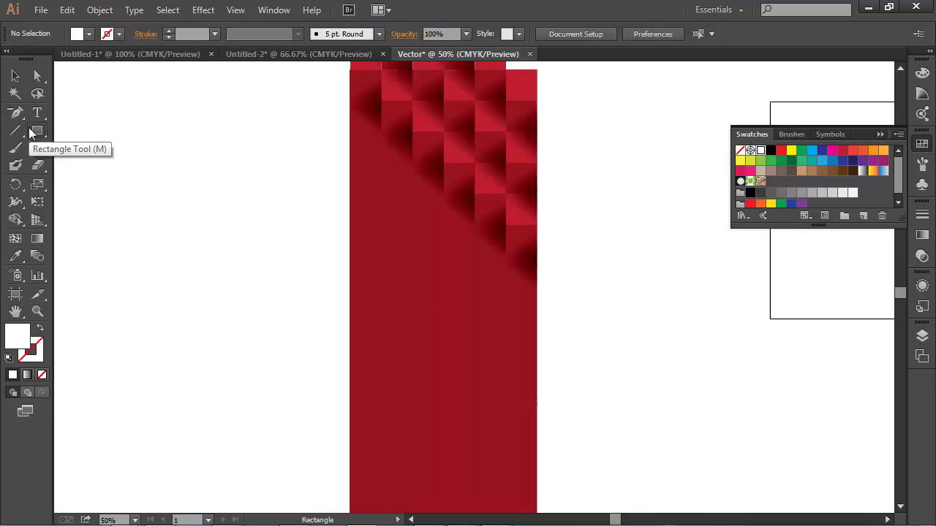
pyautogui.hotkey('ctrl', '-')
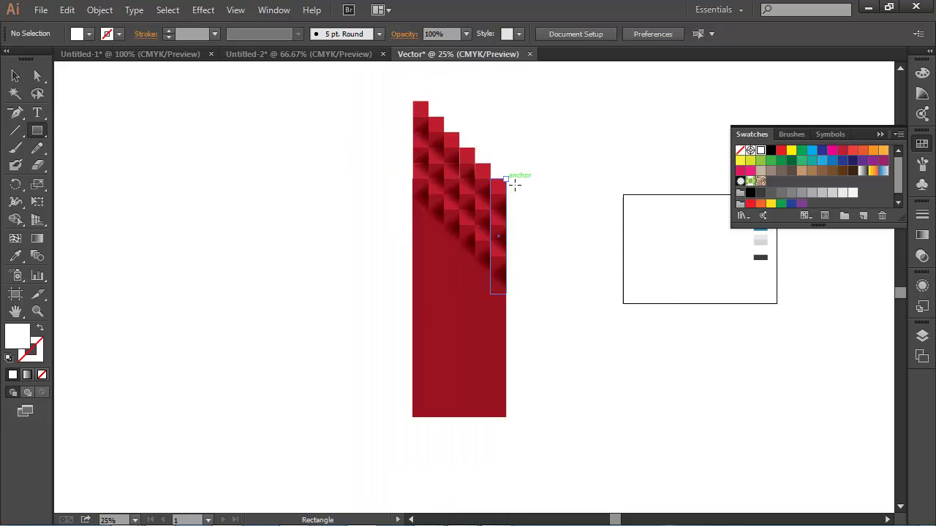
pyautogui.moveTo(507, 179); pyautogui.dragTo(412, 417)
pyautogui.click(16, 75)
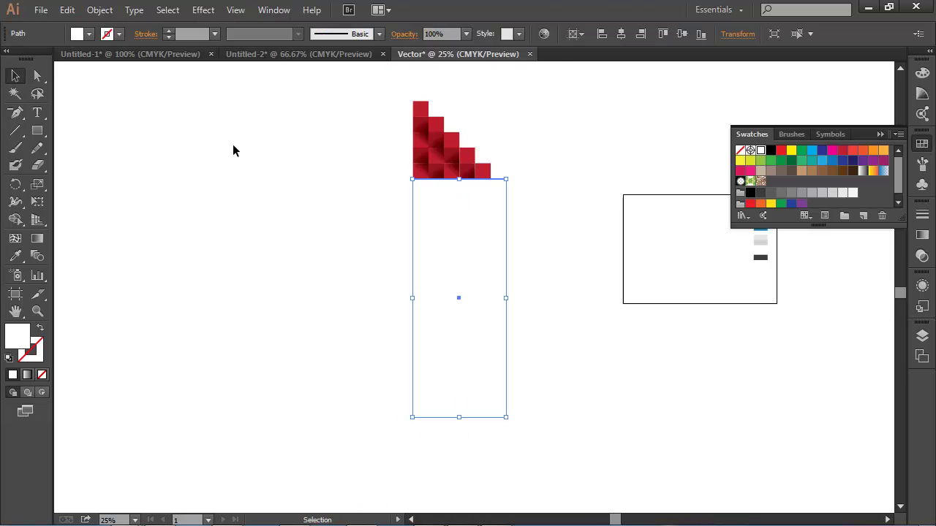
pyautogui.click(233, 150)
pyautogui.click(456, 218)
pyautogui.moveTo(470, 224)
pyautogui.mouseDown()
pyautogui.moveTo(464, 329)
pyautogui.moveTo(484, 329)
pyautogui.moveTo(465, 339)
pyautogui.mouseUp()
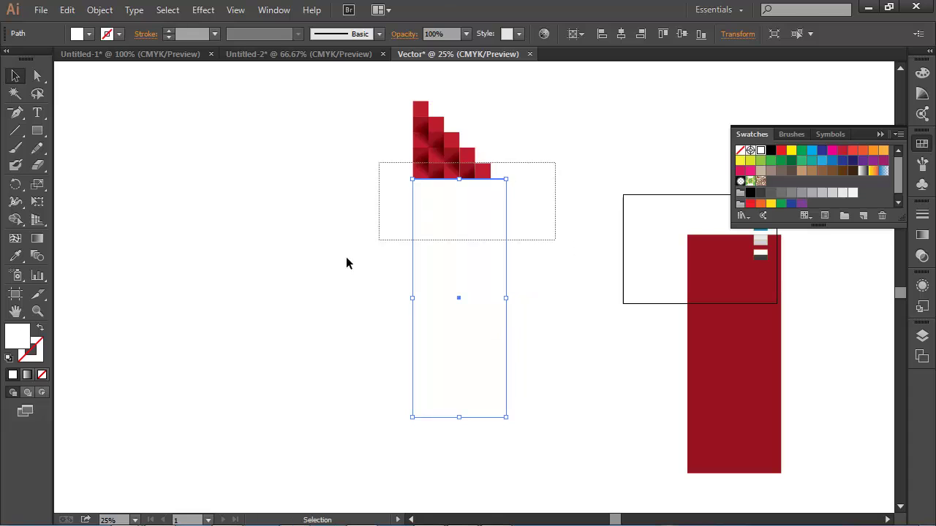
# Clip the squares inside the white rectangle and move the red rectangle behind them.
pyautogui.moveTo(556, 240); pyautogui.dragTo(378, 161)
pyautogui.click(98, 10)
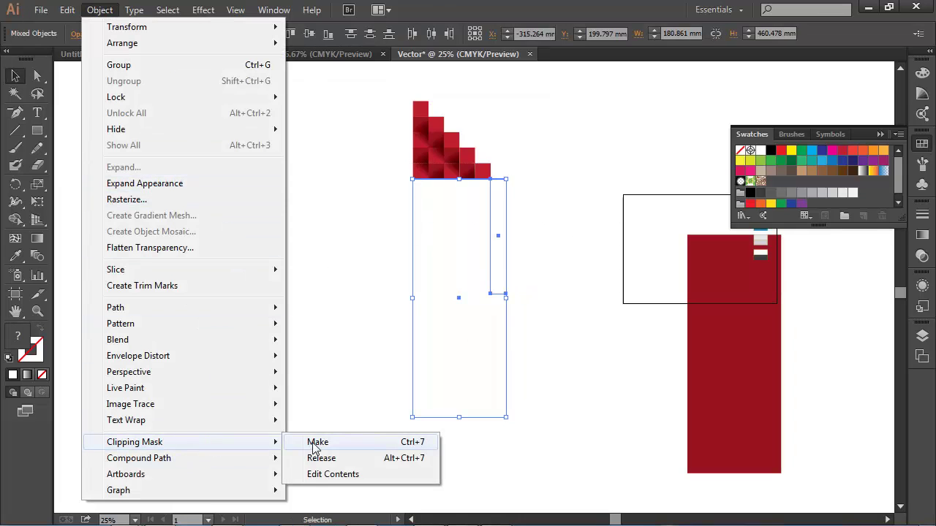
pyautogui.click(312, 442)
pyautogui.click(276, 444)
pyautogui.moveTo(746, 402); pyautogui.dragTo(474, 356)
pyautogui.click(532, 352)
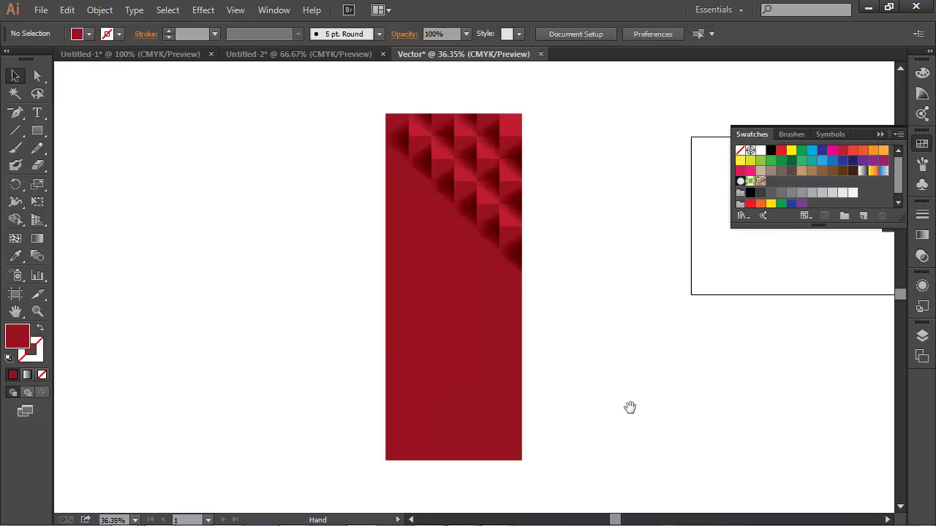
# Set the three right-column shaded squares to 70% opacity.
pyautogui.scroll(3, 617, 419)
pyautogui.scroll(2, 485, 263)
pyautogui.doubleClick(509, 290)
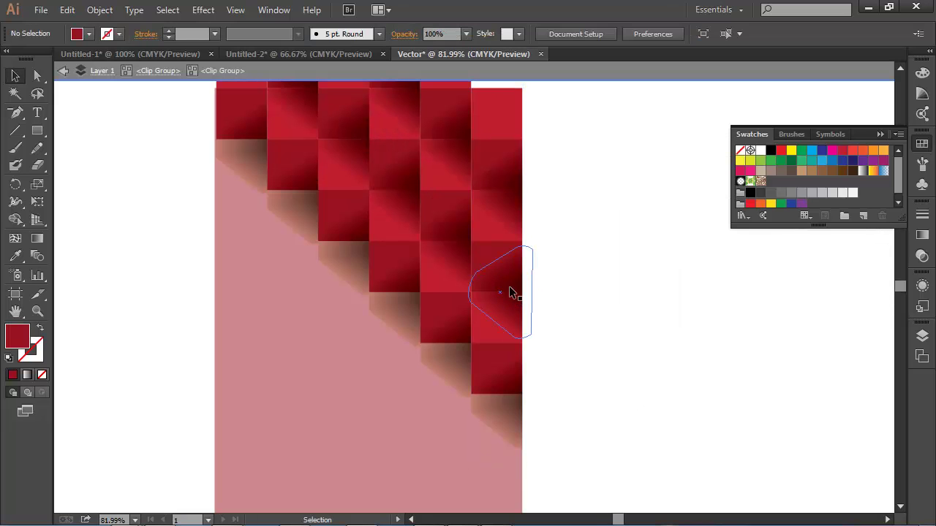
pyautogui.click(505, 291)
pyautogui.keyDown('shift'); pyautogui.click(514, 184); pyautogui.keyUp('shift')
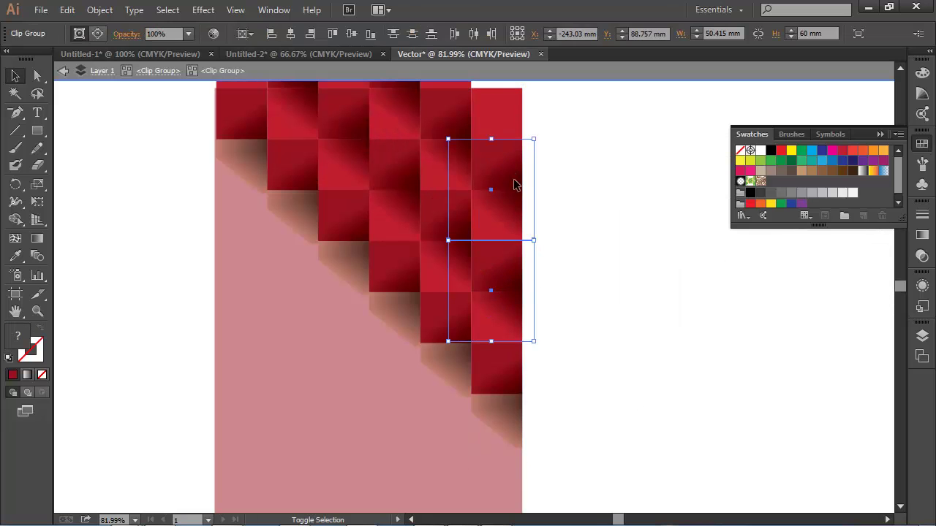
pyautogui.keyDown('shift'); pyautogui.click(493, 394); pyautogui.keyUp('shift')
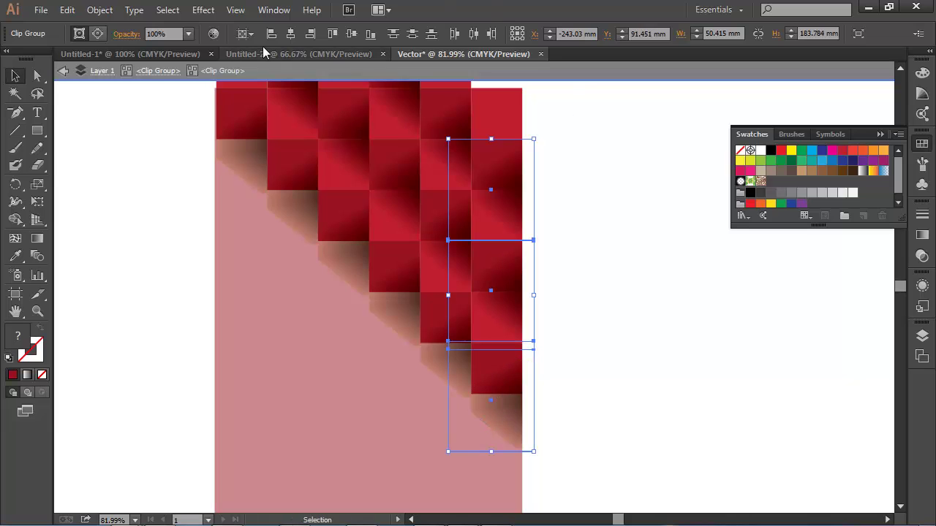
pyautogui.click(189, 34)
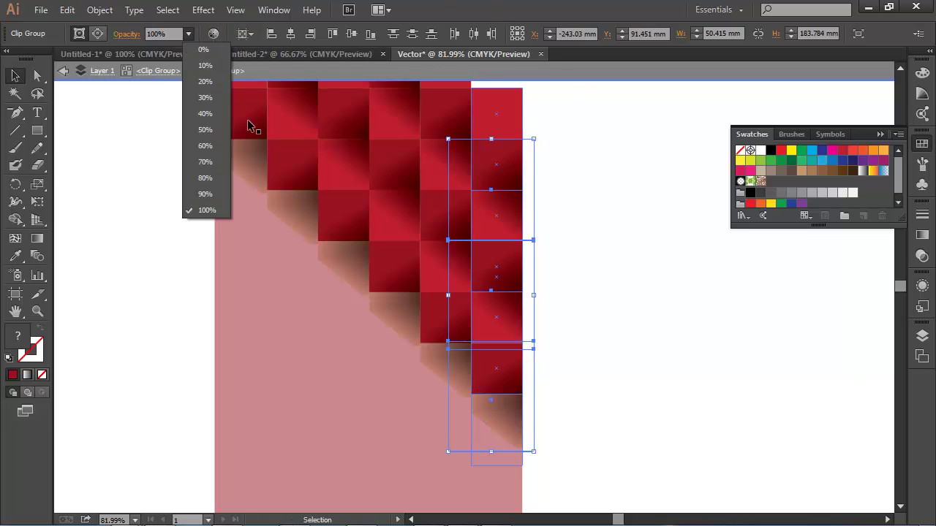
pyautogui.click(205, 195)
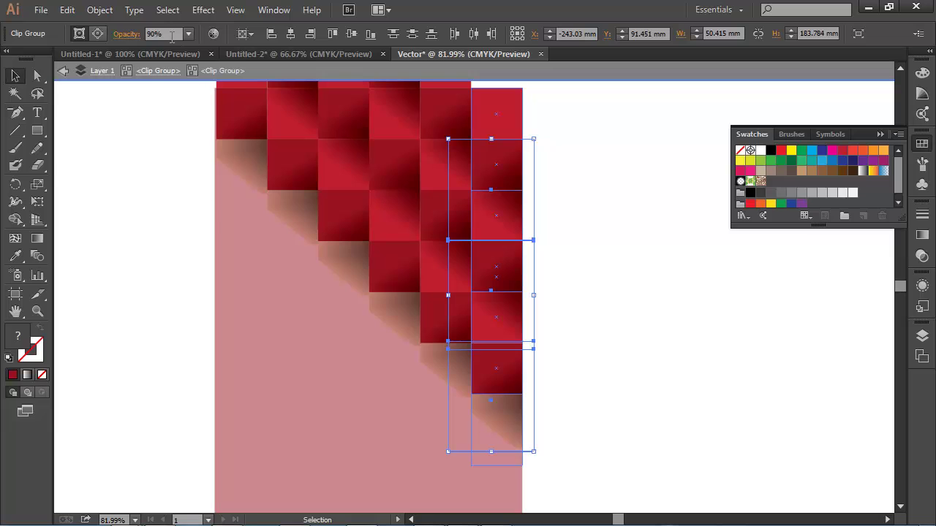
pyautogui.click(188, 34)
pyautogui.click(210, 168)
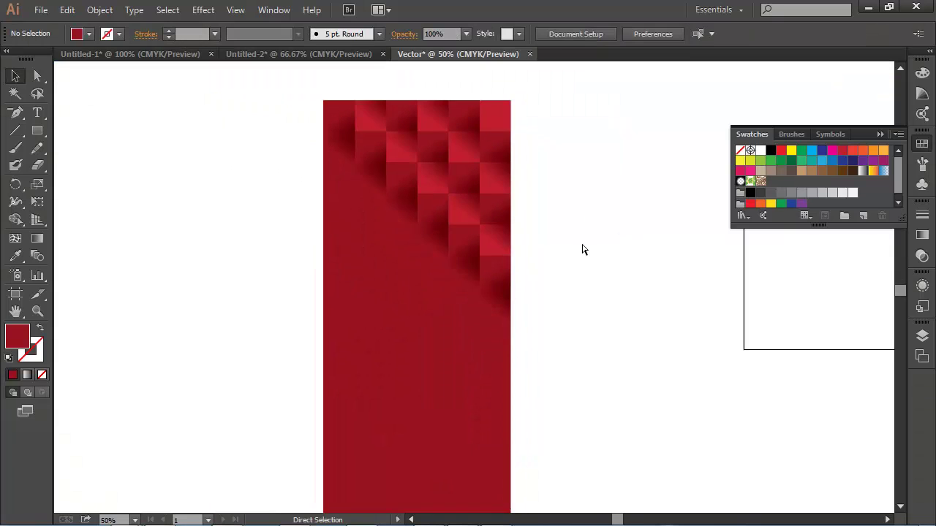
# Zoom out across the artboard and select the copy of the clipped staircase.
pyautogui.hotkey('ctrl', '-')
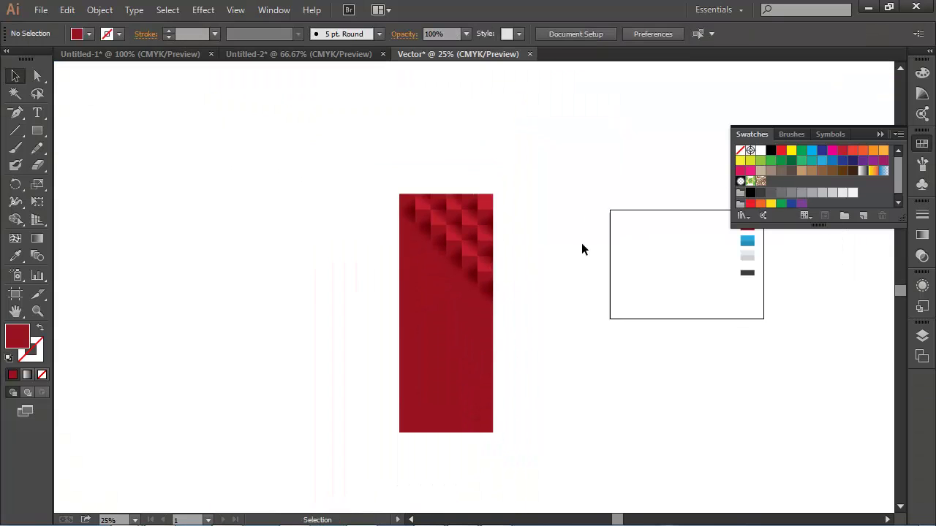
pyautogui.moveTo(297, 145); pyautogui.dragTo(466, 245)
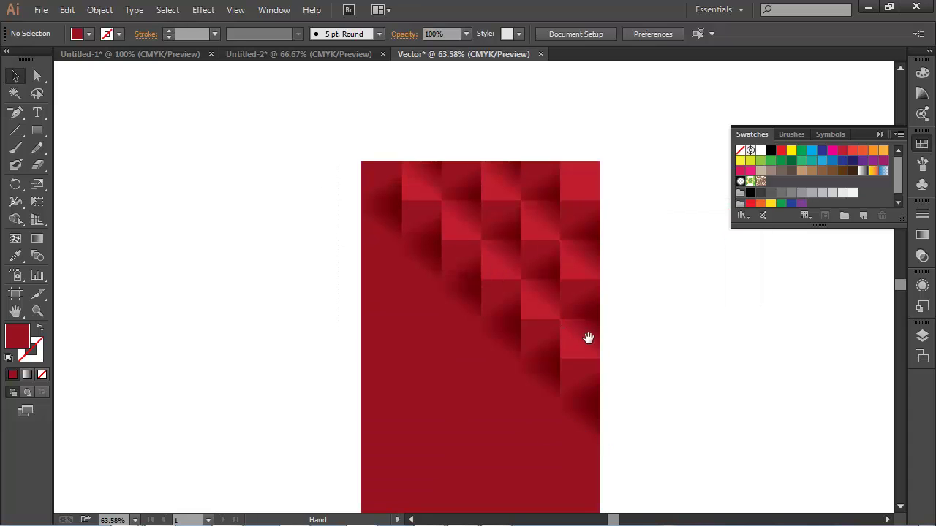
pyautogui.moveTo(691, 346)
pyautogui.mouseDown()
pyautogui.moveTo(617, 261)
pyautogui.moveTo(592, 295)
pyautogui.moveTo(580, 293)
pyautogui.mouseUp()
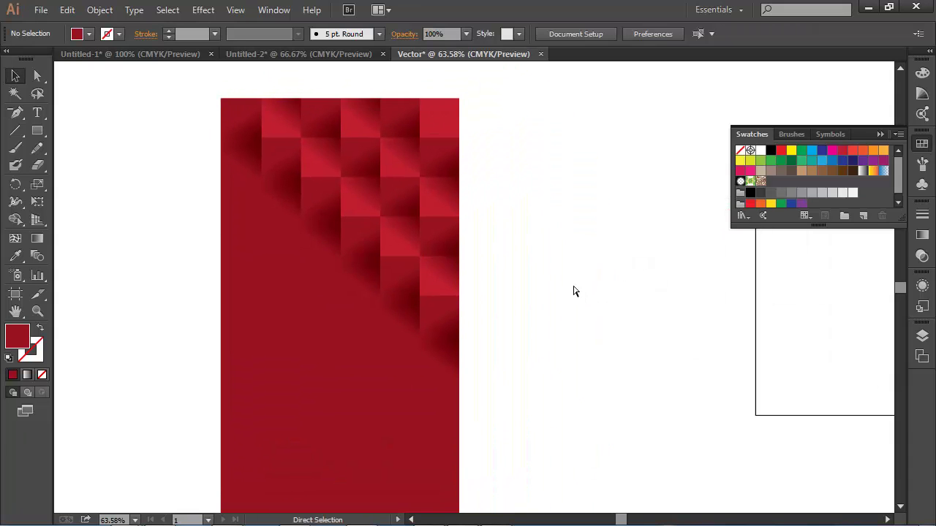
pyautogui.hotkey('ctrl', '-')
pyautogui.hotkey('ctrl', '-')
pyautogui.hotkey('ctrl', '-')
pyautogui.moveTo(505, 265)
pyautogui.mouseDown()
pyautogui.moveTo(349, 272)
pyautogui.moveTo(383, 271)
pyautogui.mouseUp()
pyautogui.click(265, 264)
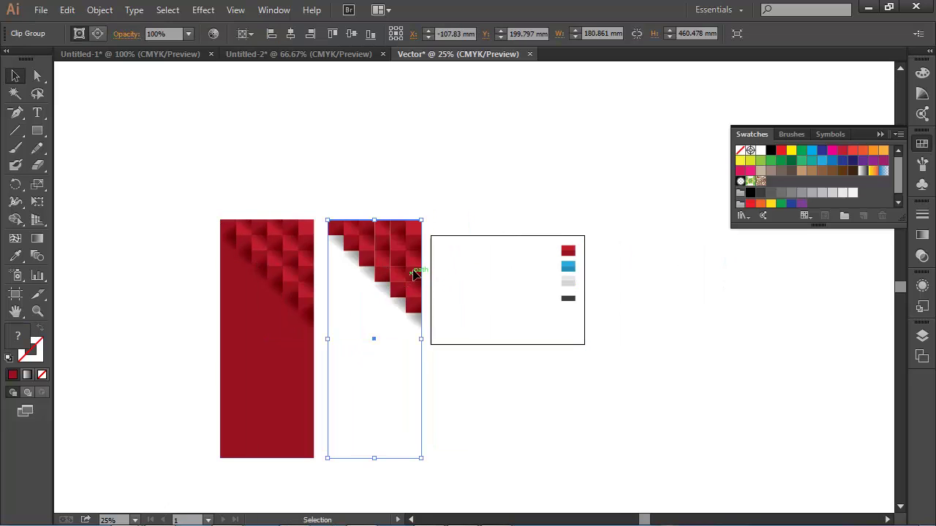
# Release the copy's clipping mask and delete its tall white rectangle.
pyautogui.hotkey('ctrl', '+')
pyautogui.moveTo(418, 262); pyautogui.dragTo(668, 142)
pyautogui.rightClick(598, 144)
pyautogui.click(657, 229)
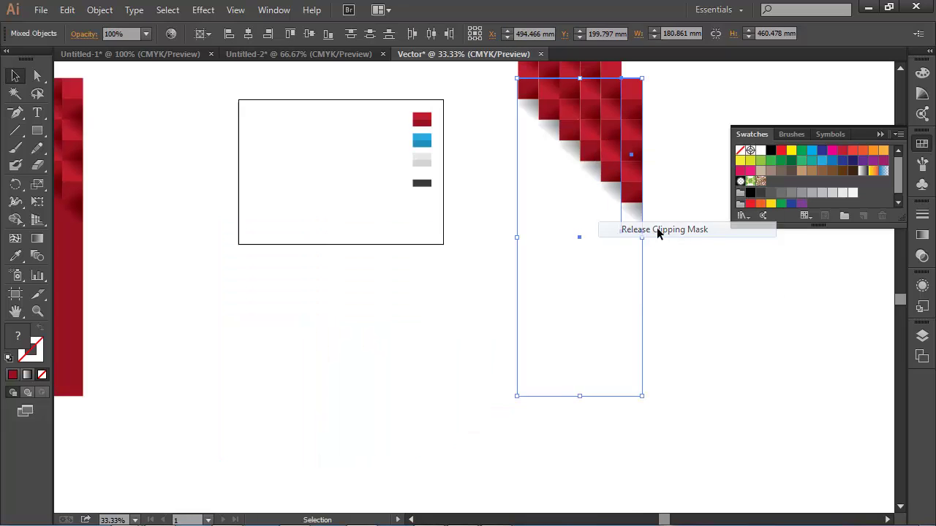
pyautogui.click(661, 264)
pyautogui.click(573, 331)
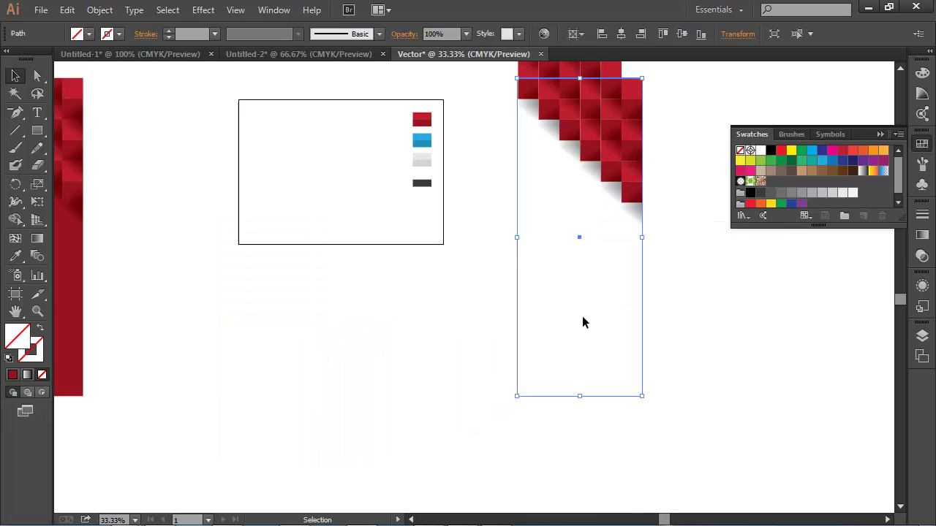
pyautogui.press('Delete')
pyautogui.click(680, 304)
# Expand the column's appearance and rotate the staircase group about 45° into diamonds.
pyautogui.moveTo(696, 310); pyautogui.dragTo(653, 275)
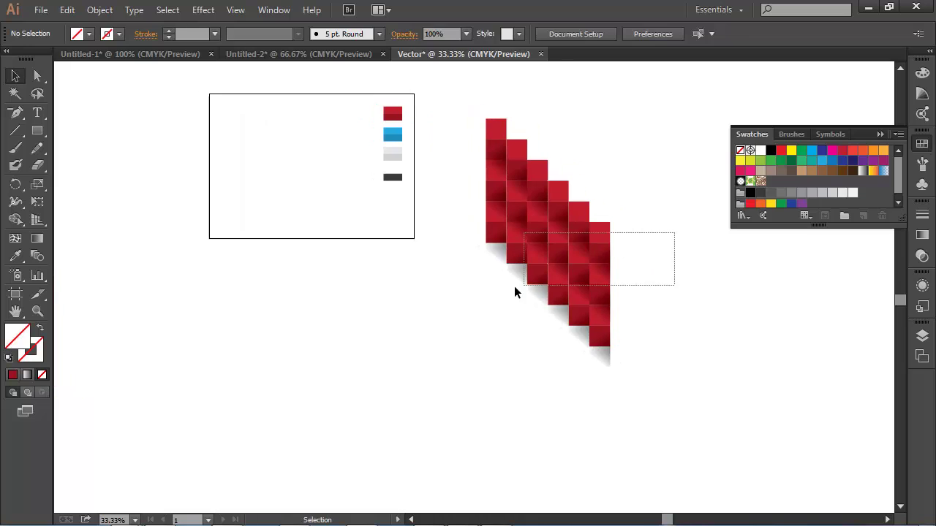
pyautogui.moveTo(514, 292); pyautogui.dragTo(596, 282)
pyautogui.click(101, 10)
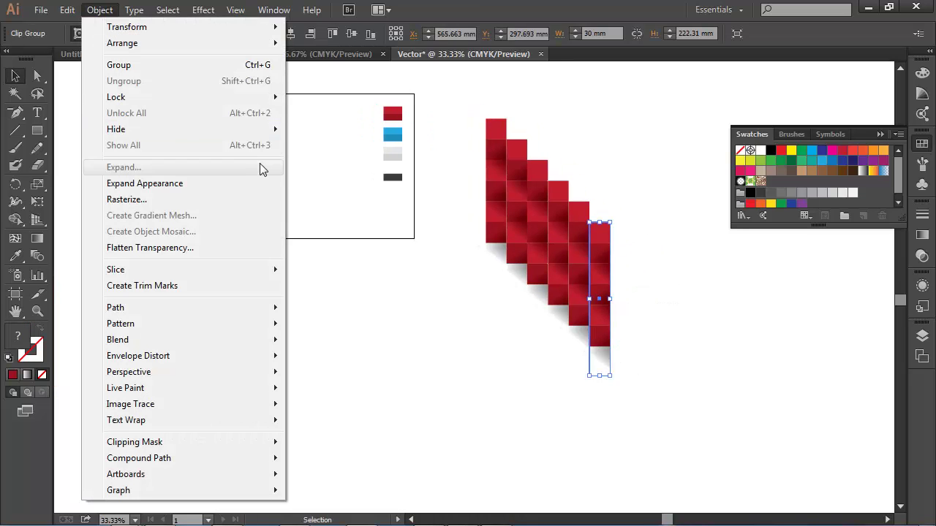
pyautogui.click(184, 183)
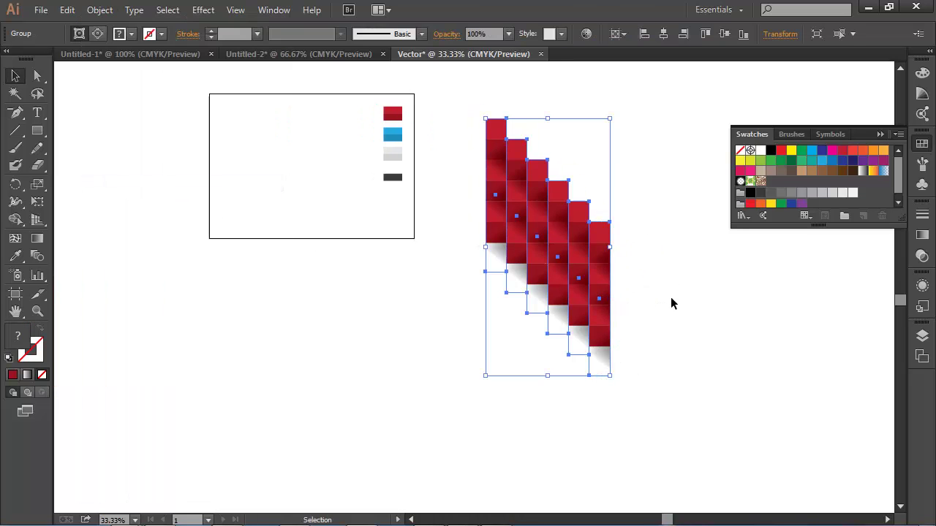
pyautogui.click(653, 232)
pyautogui.click(596, 205)
pyautogui.moveTo(596, 205); pyautogui.dragTo(648, 225)
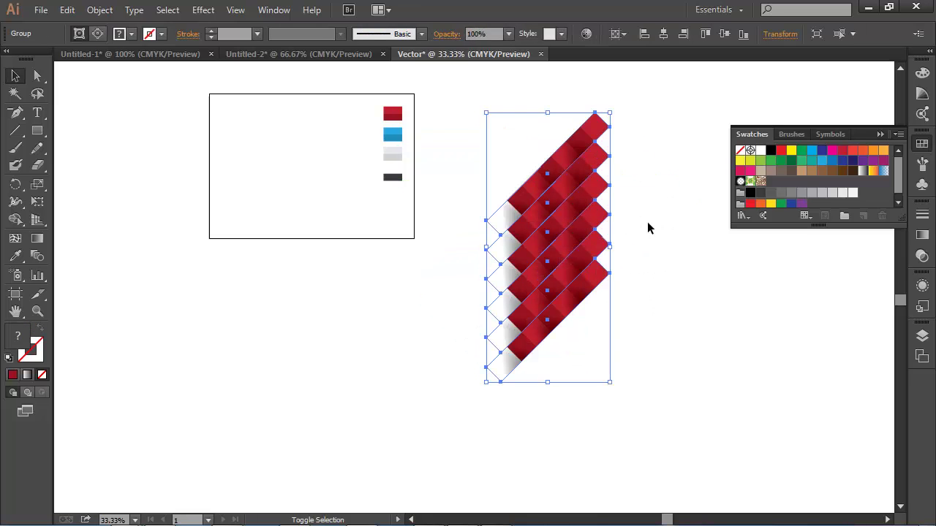
pyautogui.click(641, 311)
pyautogui.moveTo(520, 185); pyautogui.dragTo(672, 290)
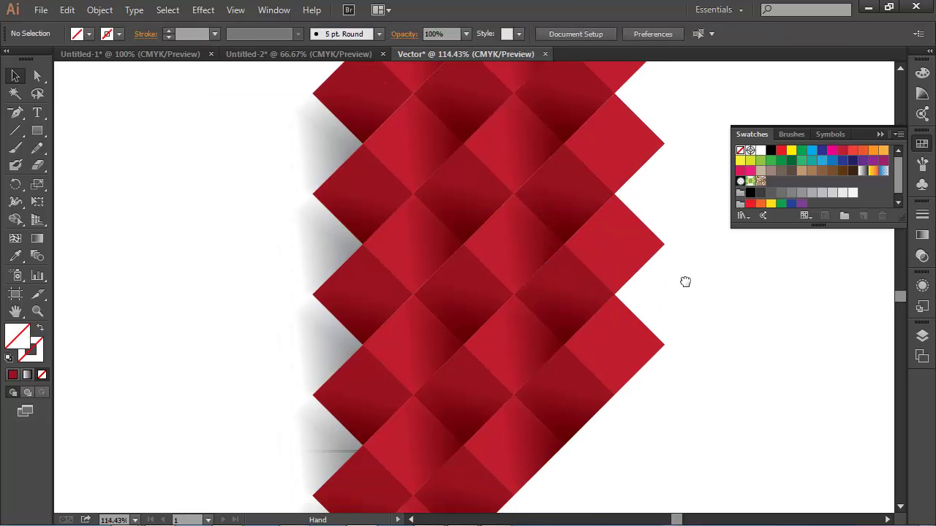
# Draw a square over the diamond pattern and make it a clipping mask.
pyautogui.press('m')
pyautogui.moveTo(388, 185); pyautogui.dragTo(526, 296)
pyautogui.click(16, 75)
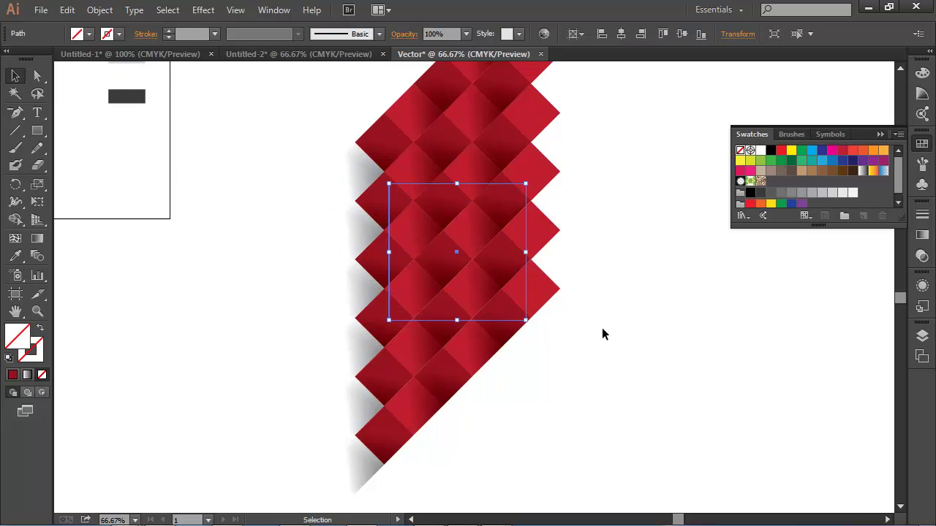
pyautogui.moveTo(621, 383); pyautogui.dragTo(434, 223)
pyautogui.rightClick(446, 221)
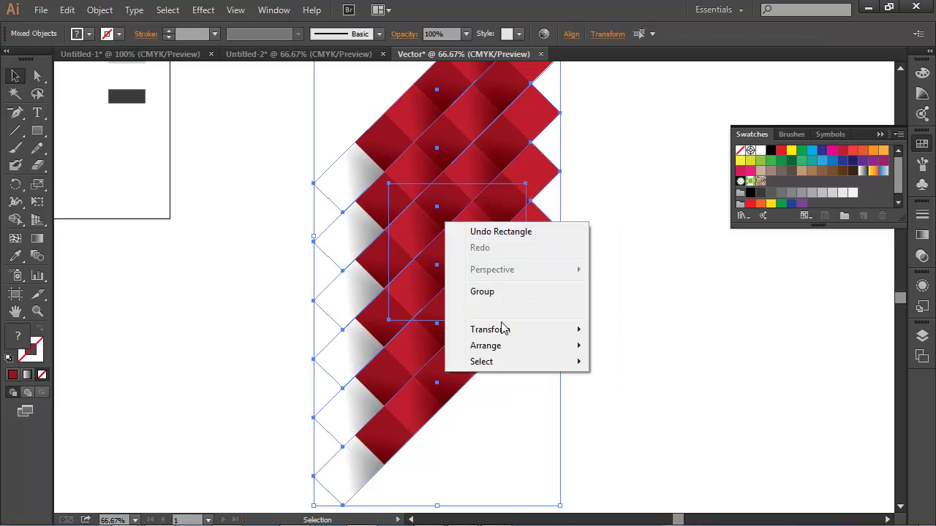
pyautogui.click(529, 310)
pyautogui.click(678, 330)
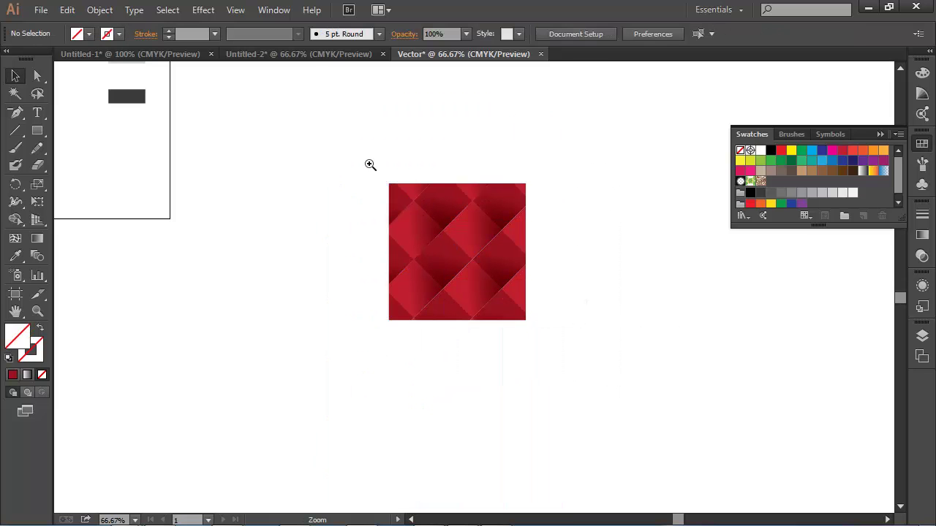
pyautogui.moveTo(370, 165); pyautogui.dragTo(639, 403)
pyautogui.moveTo(706, 397); pyautogui.dragTo(712, 361)
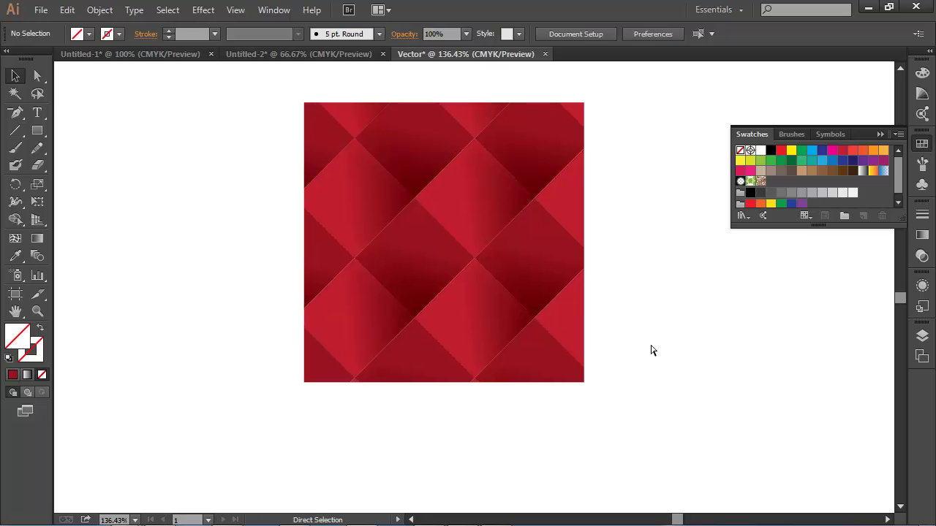
# Move the square diamond tile next to the red flyer.
pyautogui.hotkey('ctrl', '-')
pyautogui.hotkey('ctrl', '-')
pyautogui.hotkey('ctrl', '-')
pyautogui.moveTo(544, 290); pyautogui.dragTo(815, 361)
pyautogui.moveTo(718, 355)
pyautogui.mouseDown()
pyautogui.moveTo(569, 326)
pyautogui.moveTo(416, 189)
pyautogui.mouseUp()
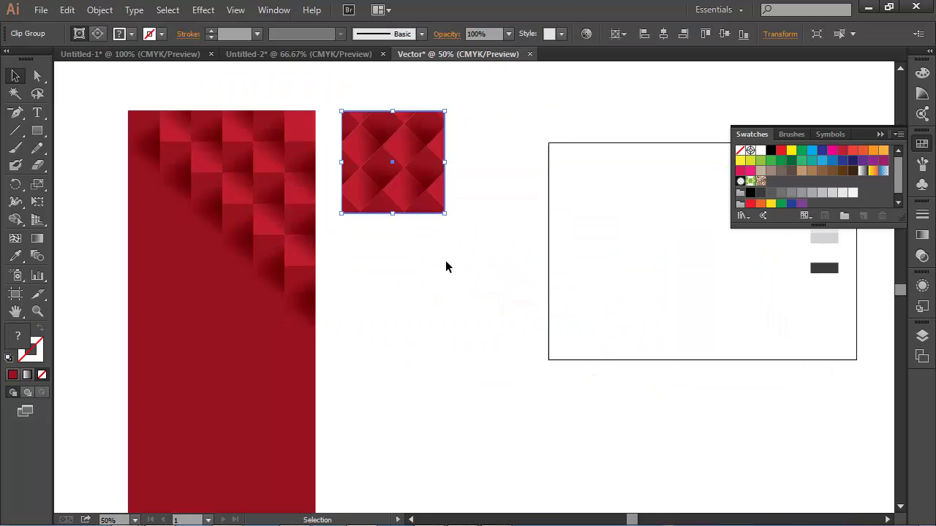
pyautogui.click(448, 267)
pyautogui.moveTo(456, 316); pyautogui.dragTo(515, 295)
pyautogui.hotkey('ctrl', '-')
pyautogui.hotkey('ctrl', '-')
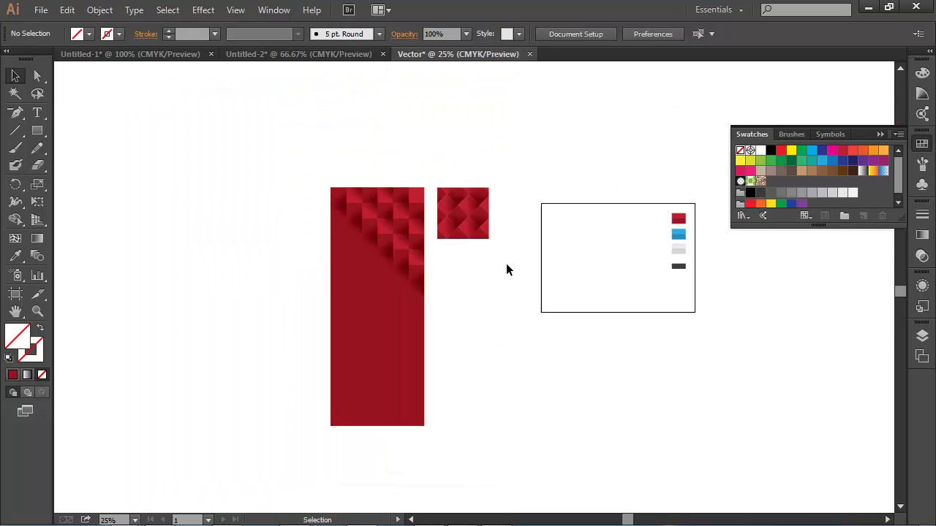
pyautogui.moveTo(249, 116); pyautogui.dragTo(621, 301)
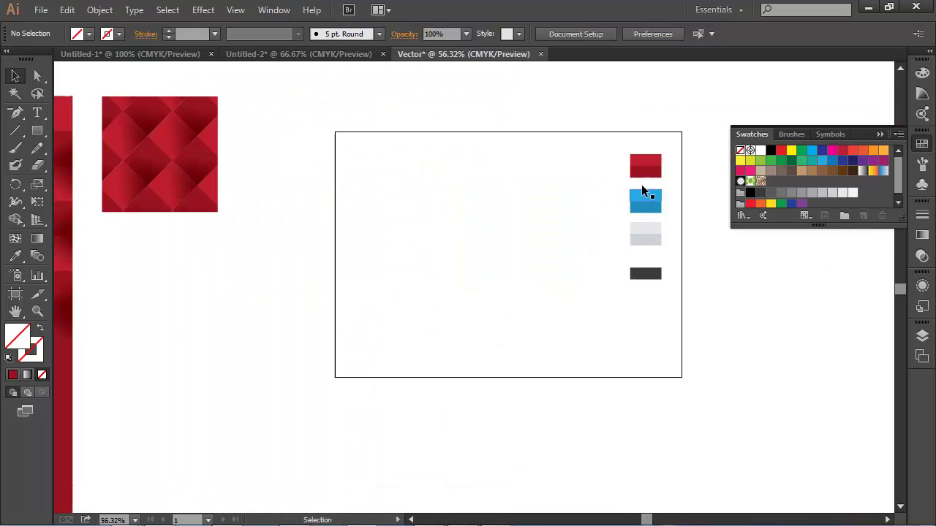